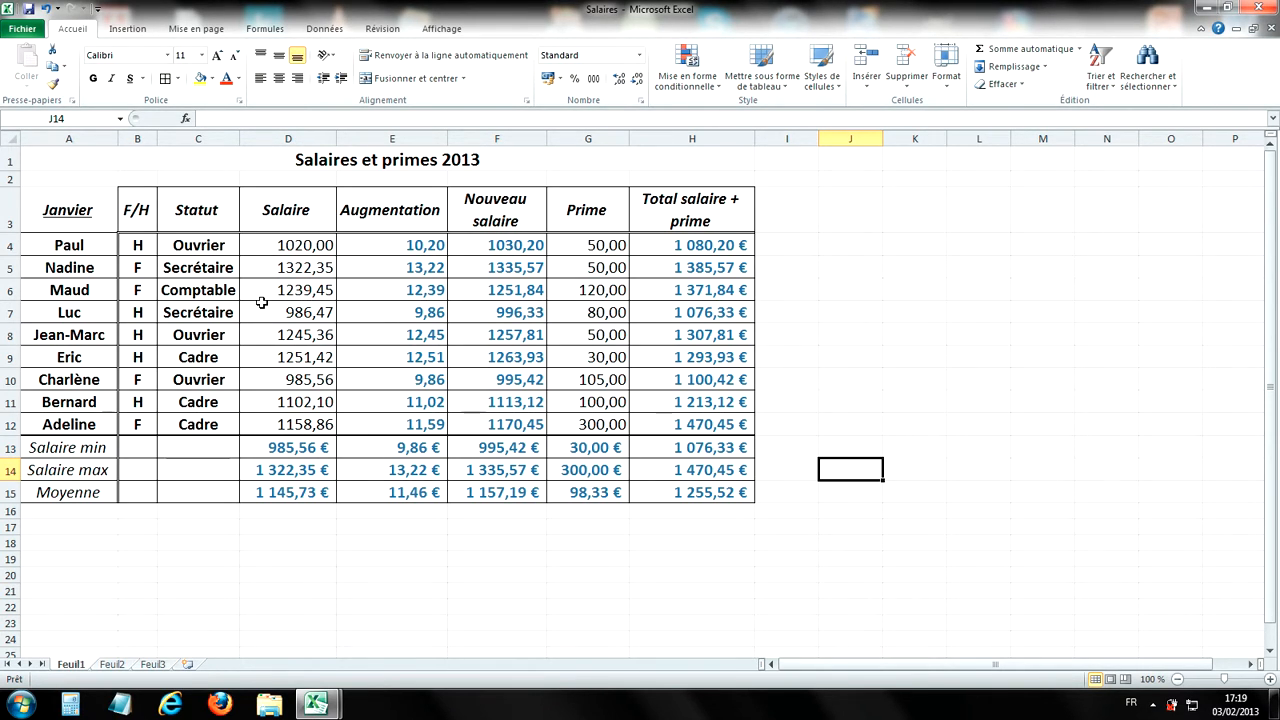
Step: Insert a blank row at row 4, between the column headings and the first employee's record
scroll(266, 337, "down", 4)
scroll(268, 340, "up", 2)
scroll(268, 340, "up", 2)
left_click_drag(81, 245, 690, 245)
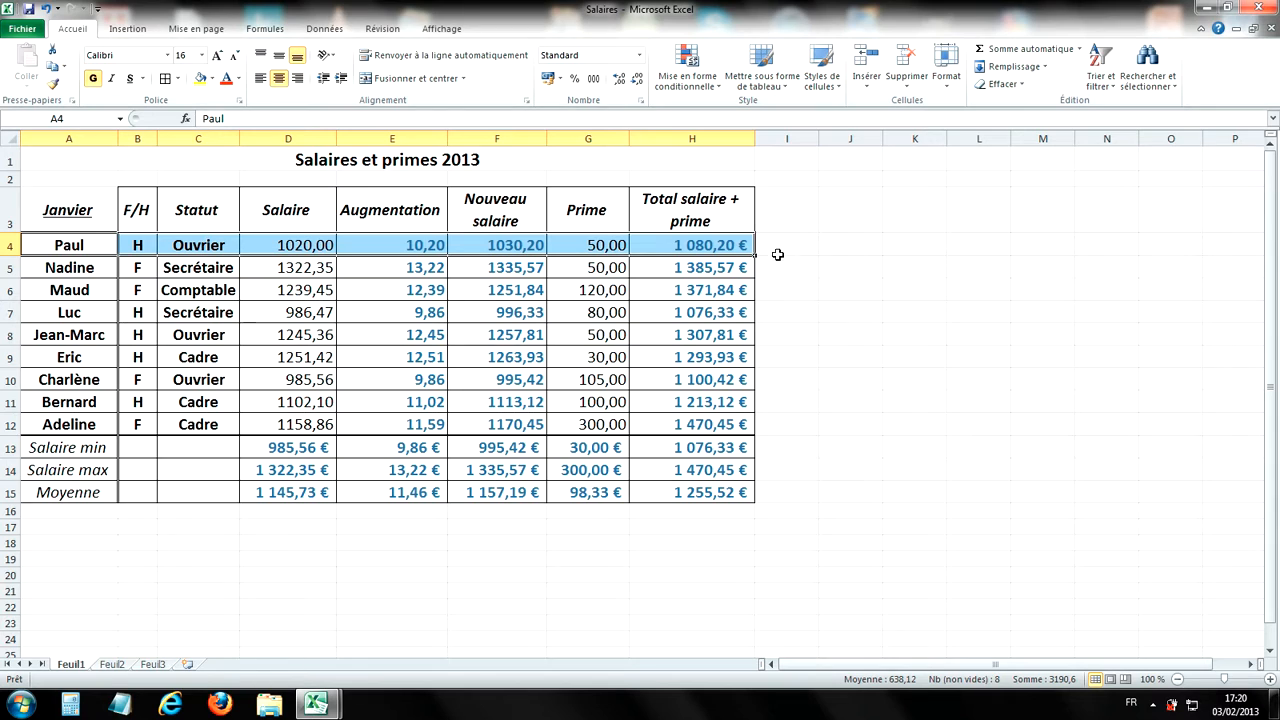
left_click(395, 297)
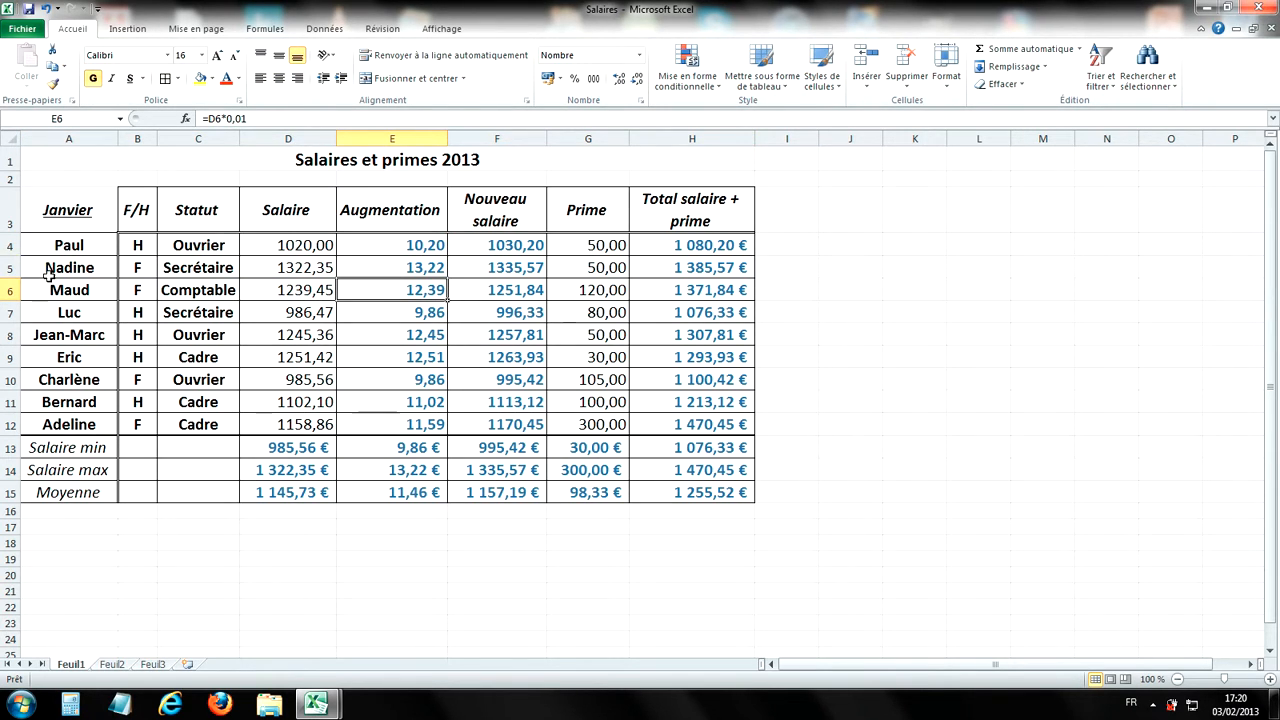
right_click(8, 246)
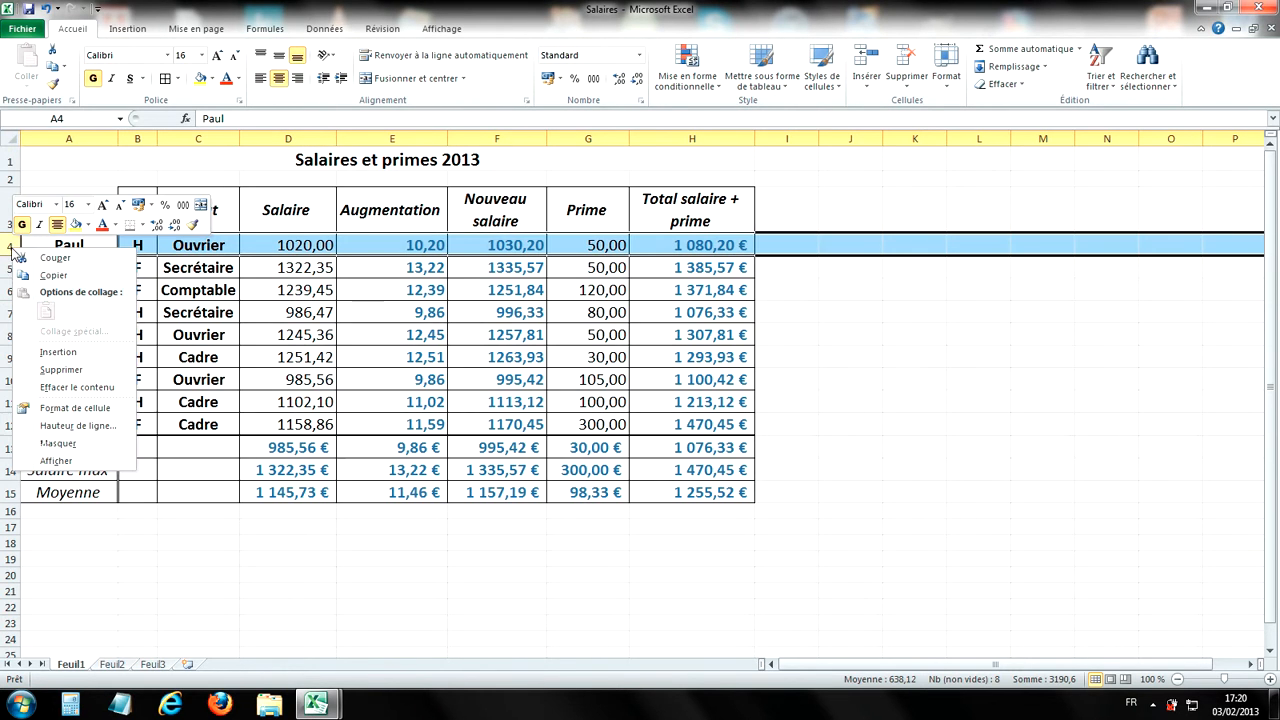
left_click(77, 355)
left_click(259, 334)
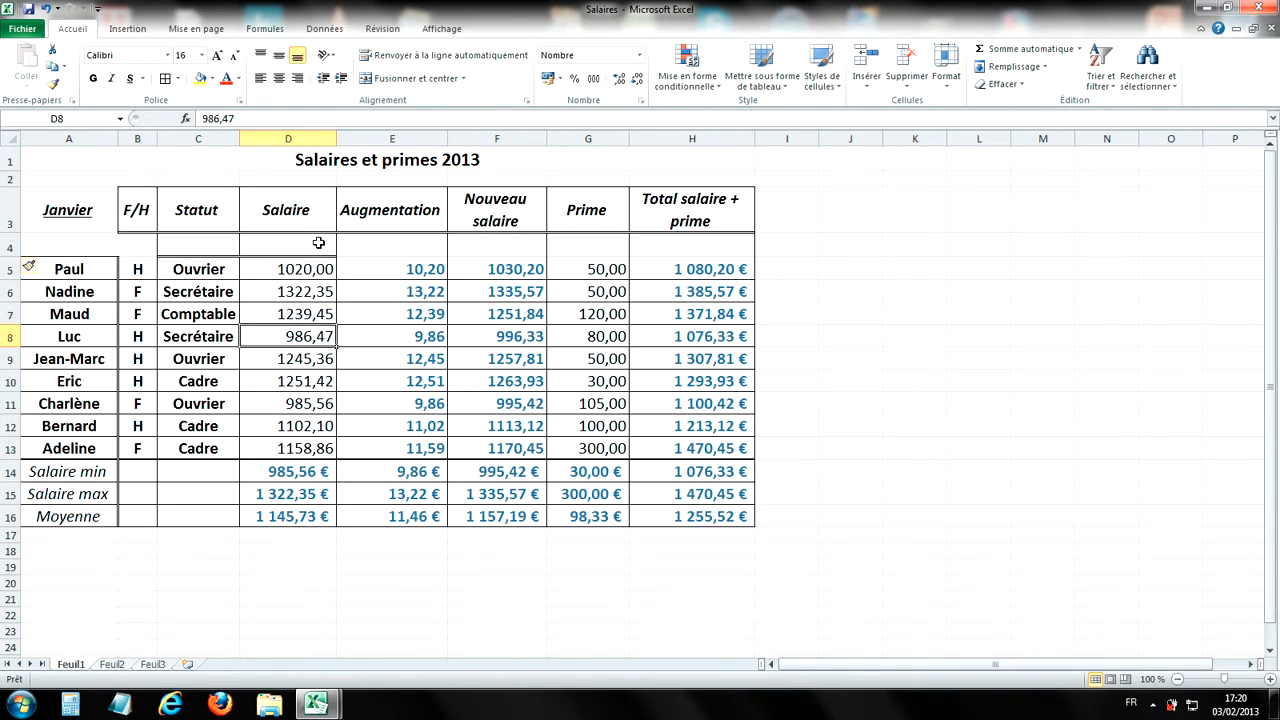
Step: Turn on filtering for range A4:H13, using the blank row 4 as the filter row
left_click_drag(145, 243, 692, 448)
left_click(395, 271)
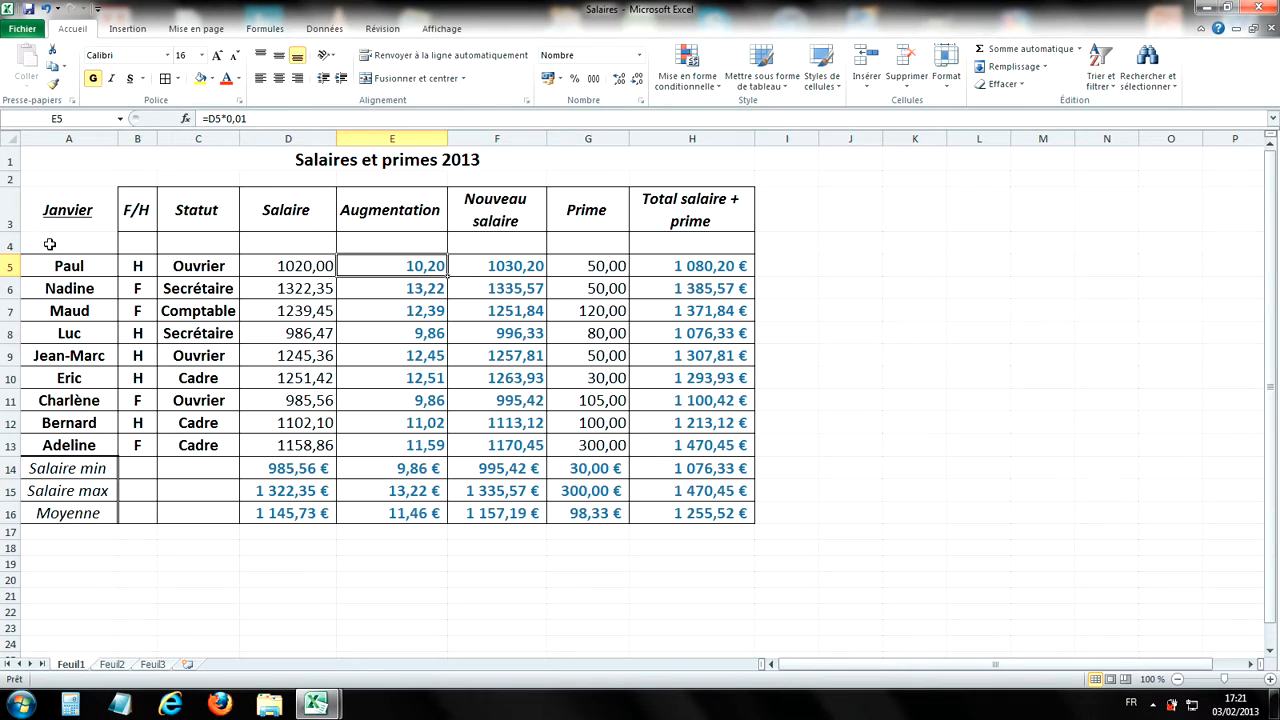
left_click_drag(49, 244, 709, 447)
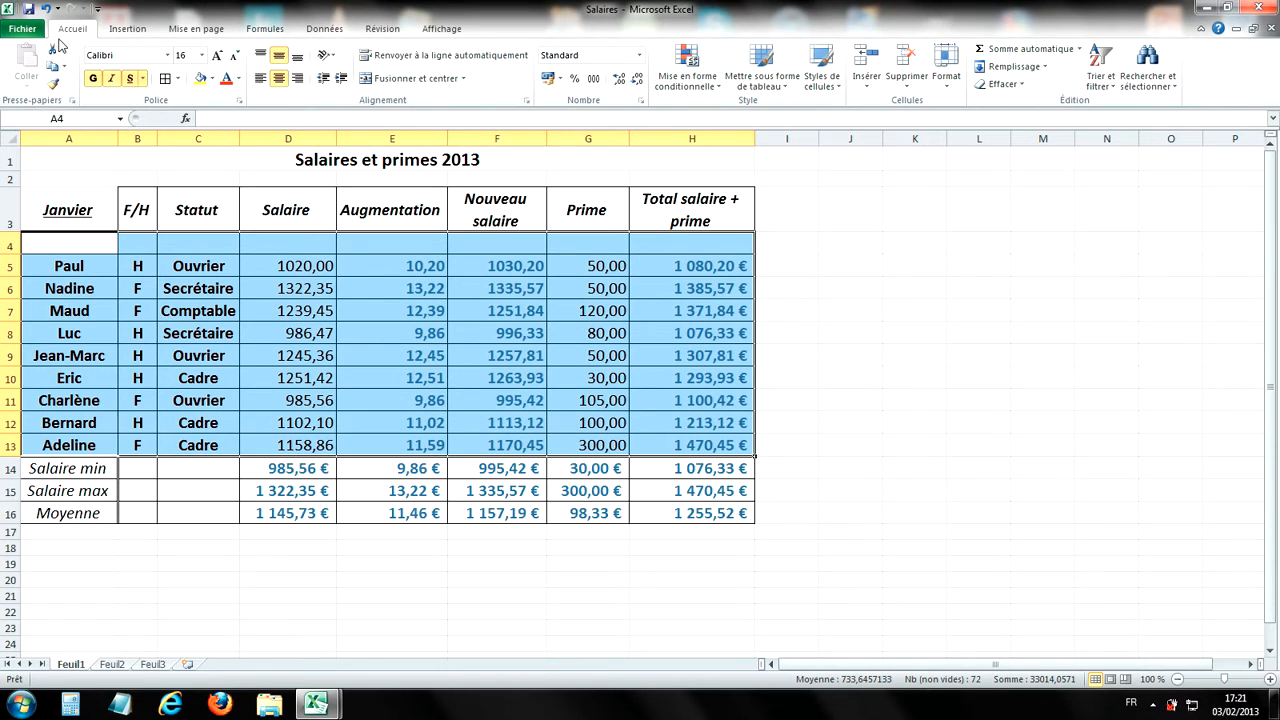
left_click(1100, 86)
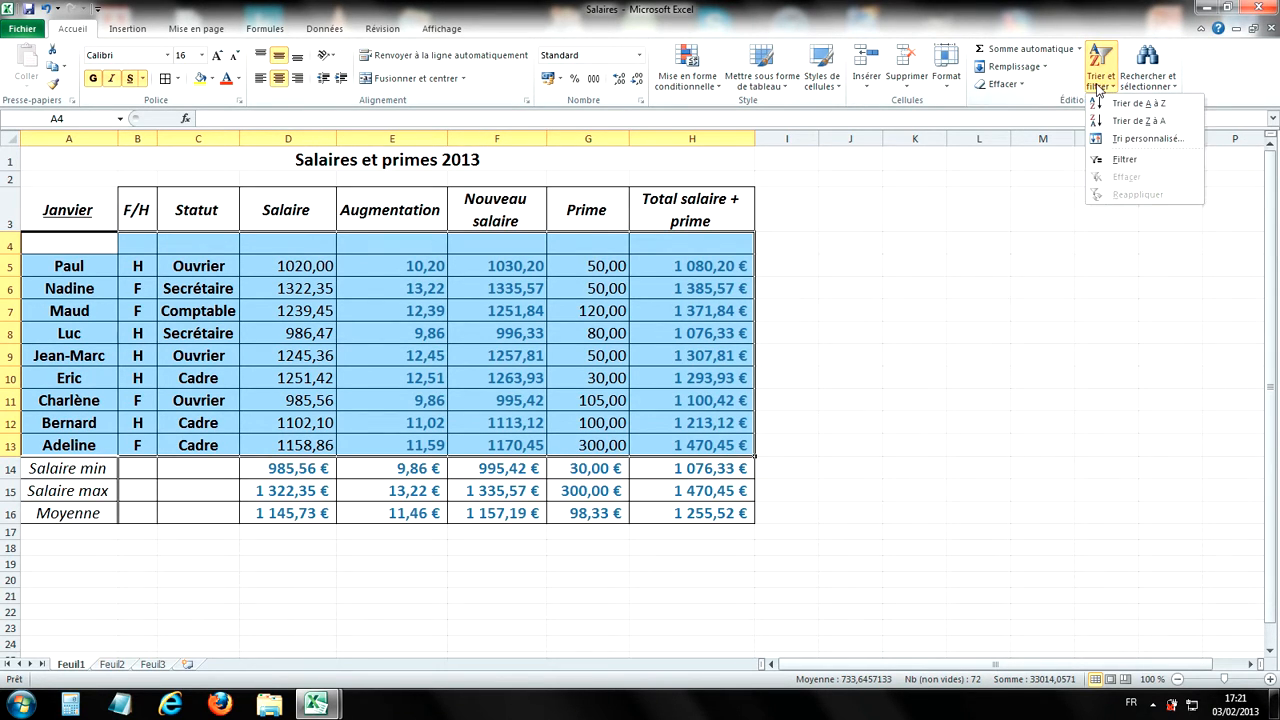
left_click(1134, 165)
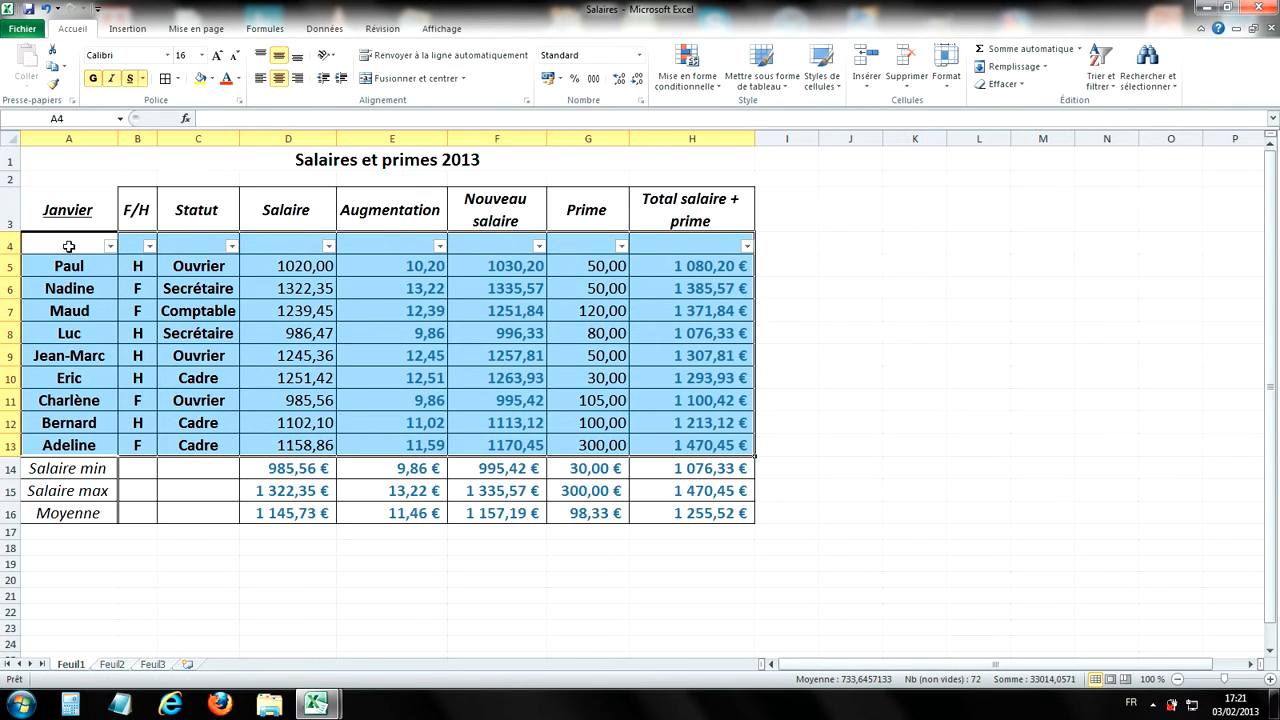
left_click(924, 258)
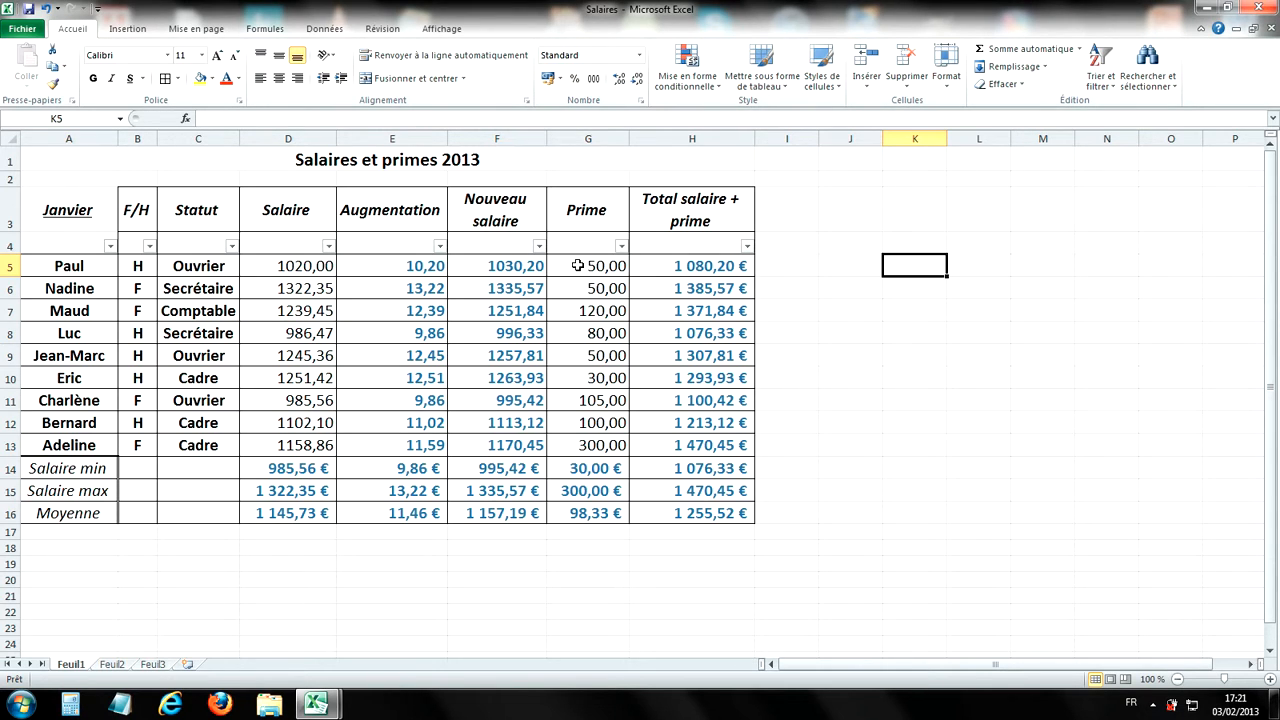
Step: Filter the F/H column to show only the rows with the value F
left_click(149, 247)
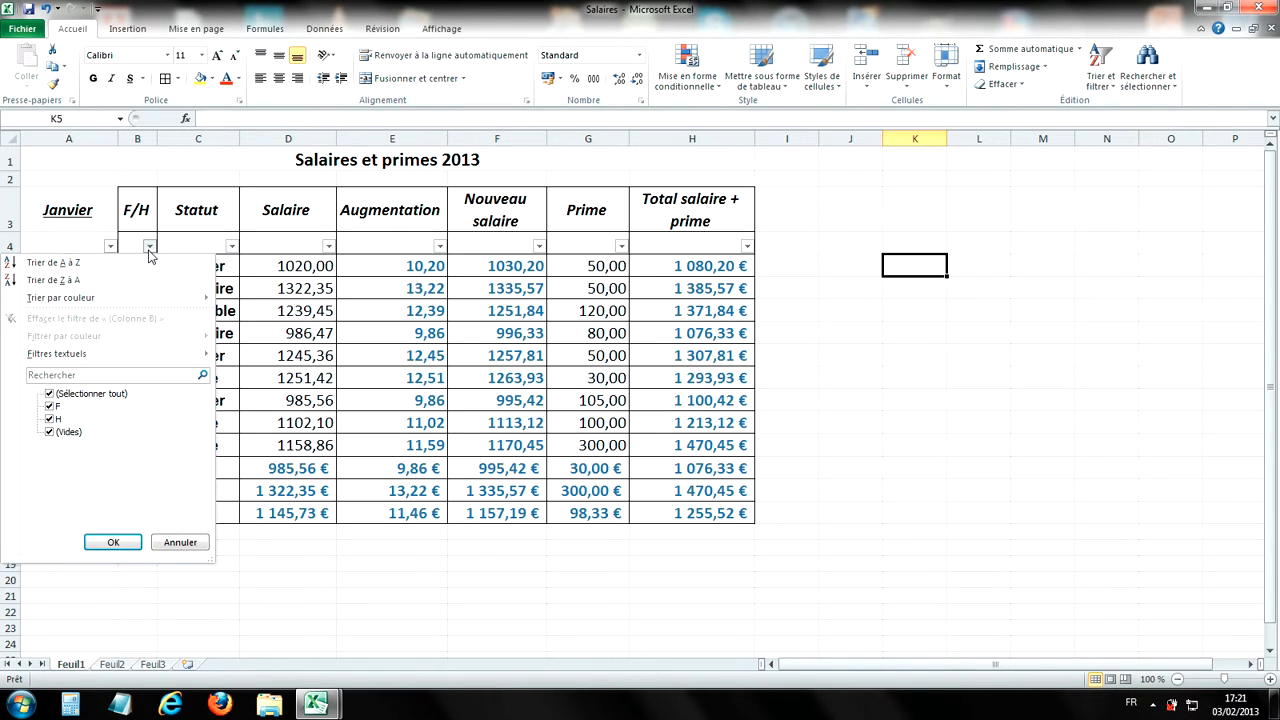
left_click(54, 398)
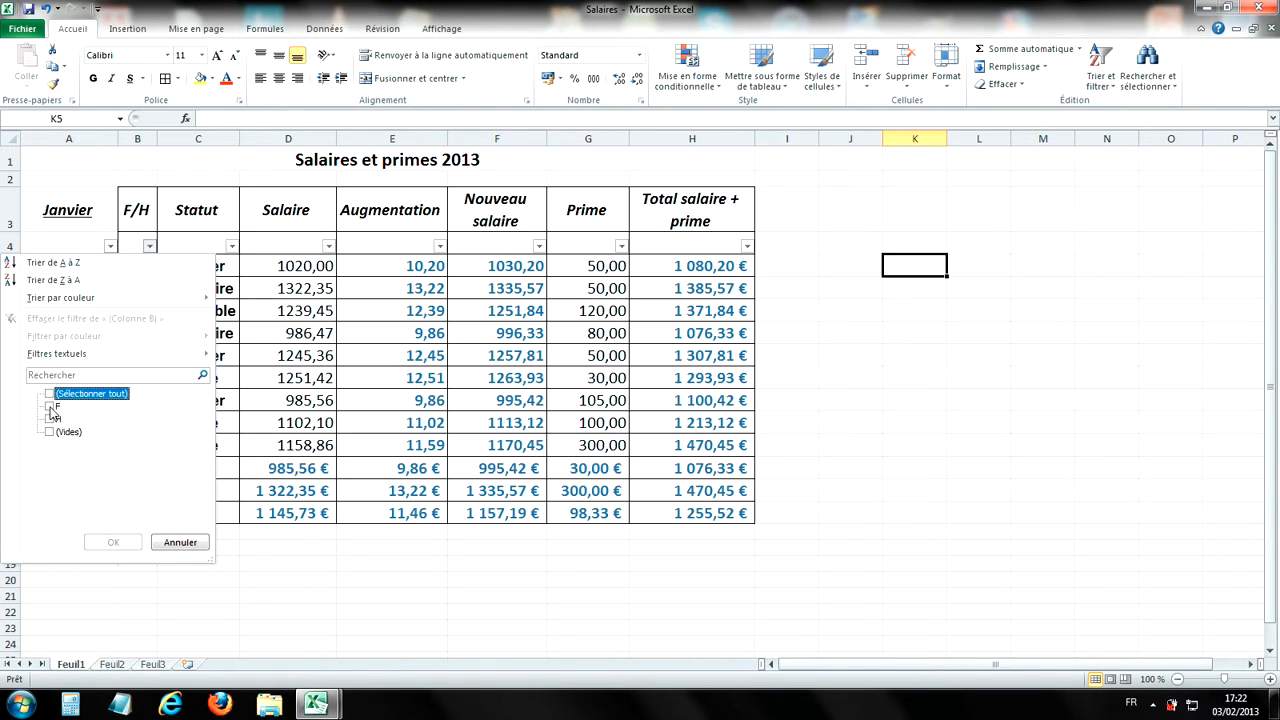
left_click(50, 407)
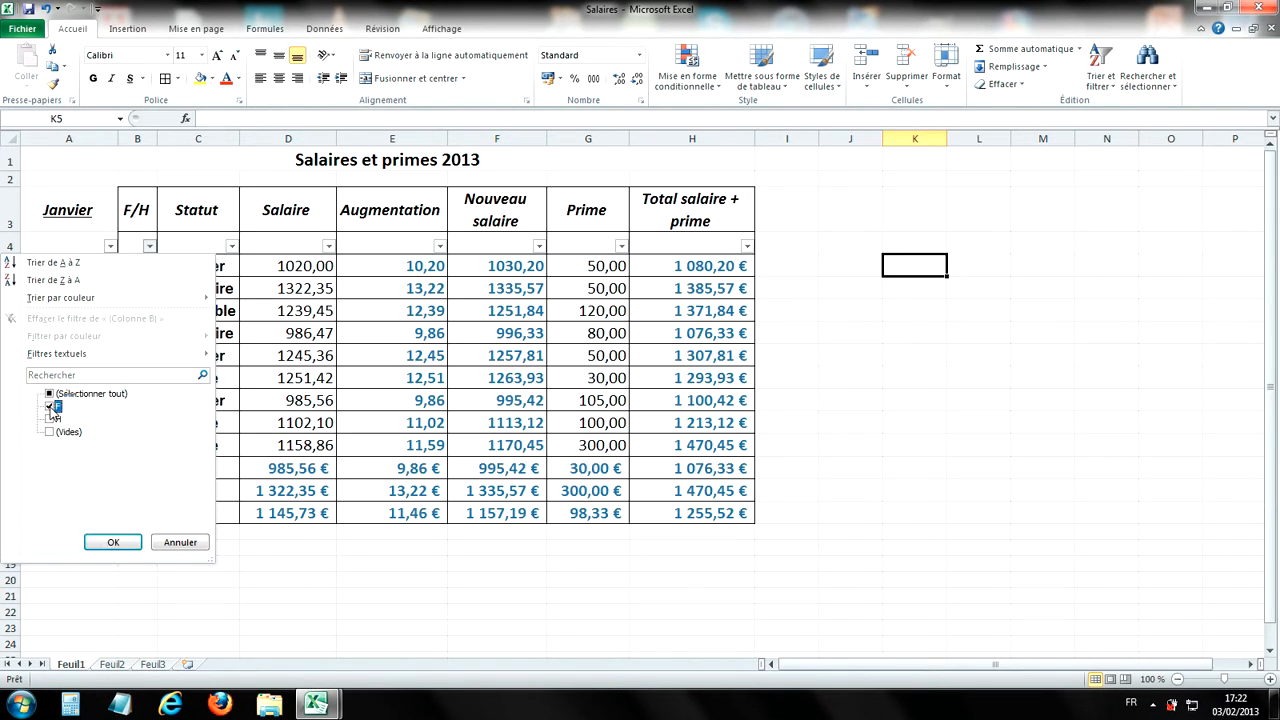
left_click(115, 542)
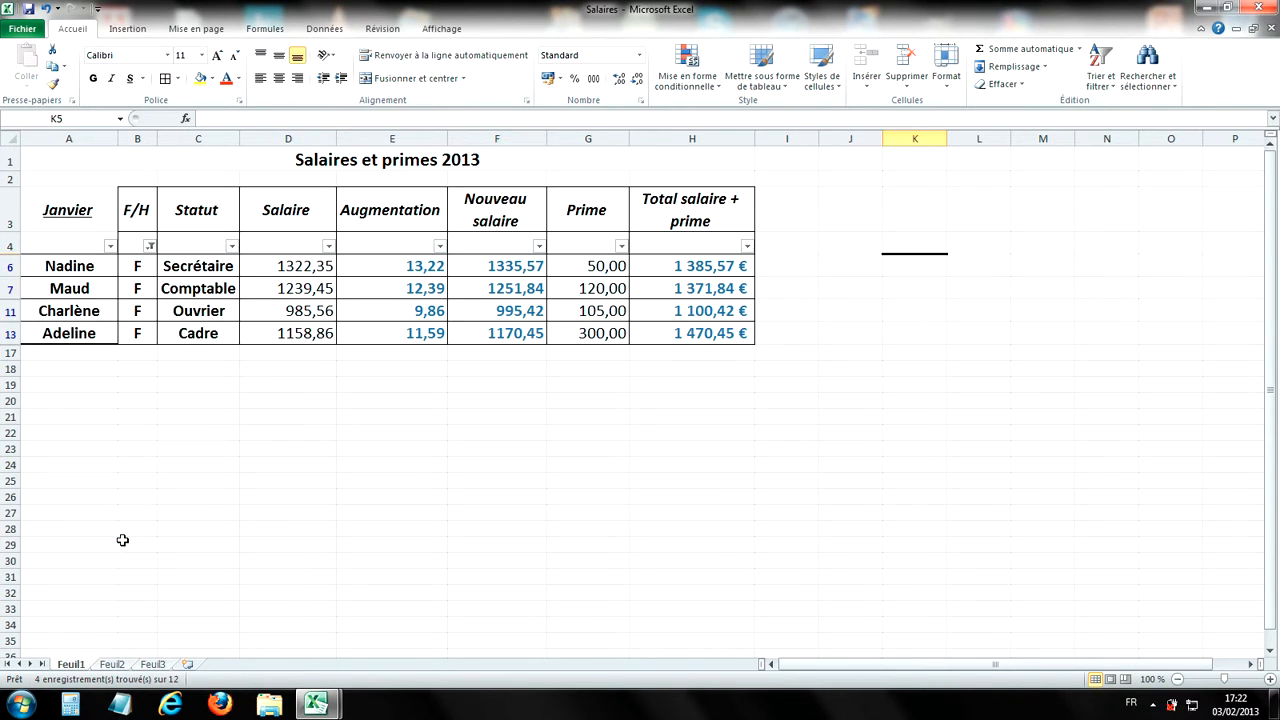
left_click(168, 367)
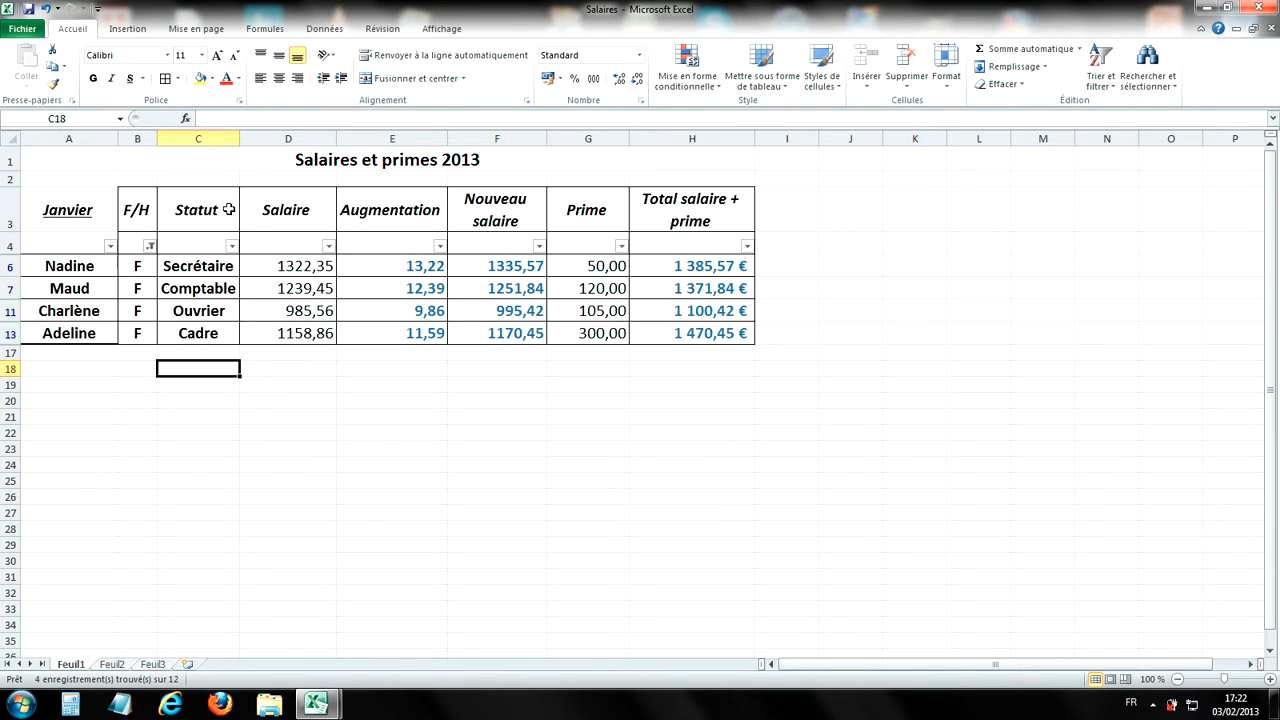
Step: Filter the Statut column of the remaining F rows to show only Secrétaire
left_click(231, 246)
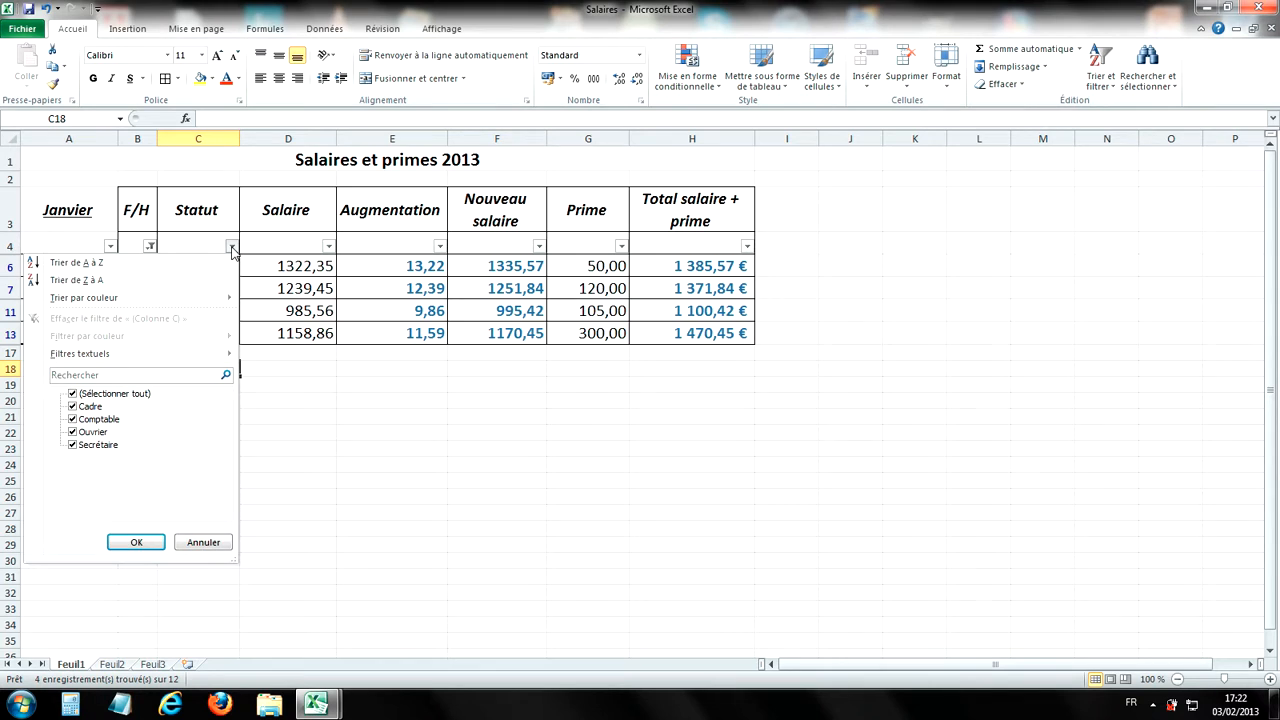
left_click(73, 395)
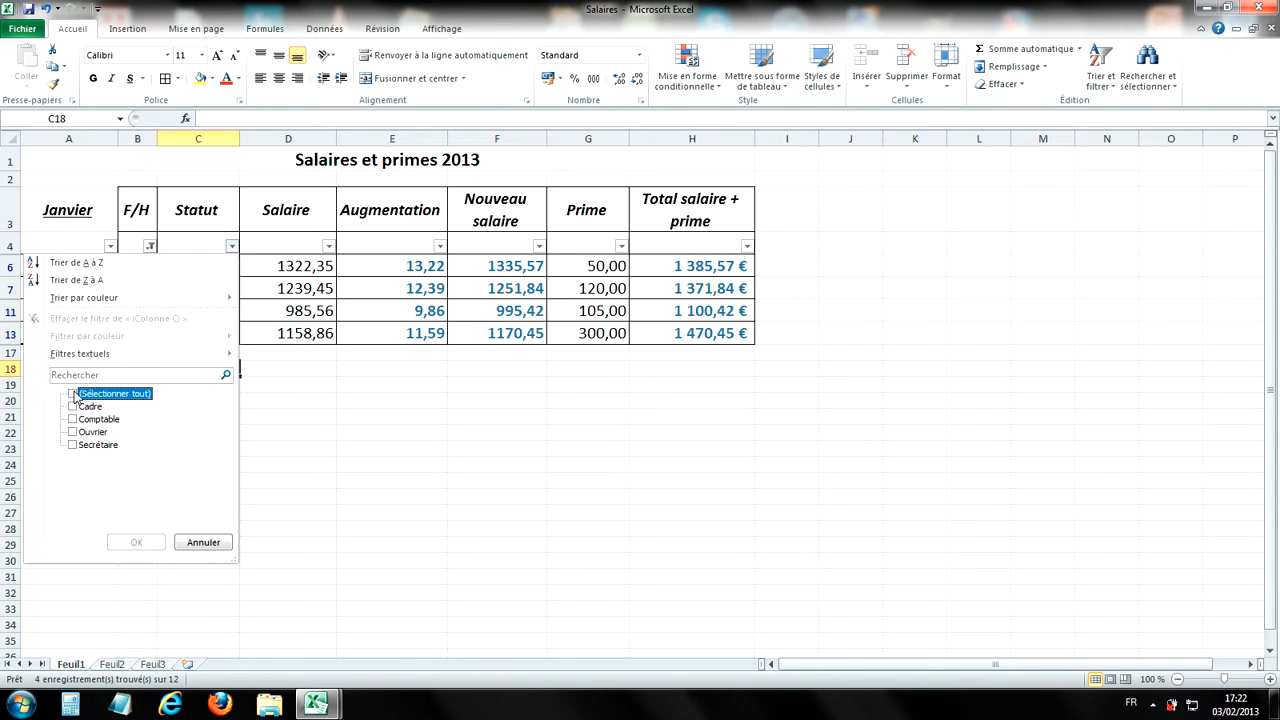
left_click(72, 446)
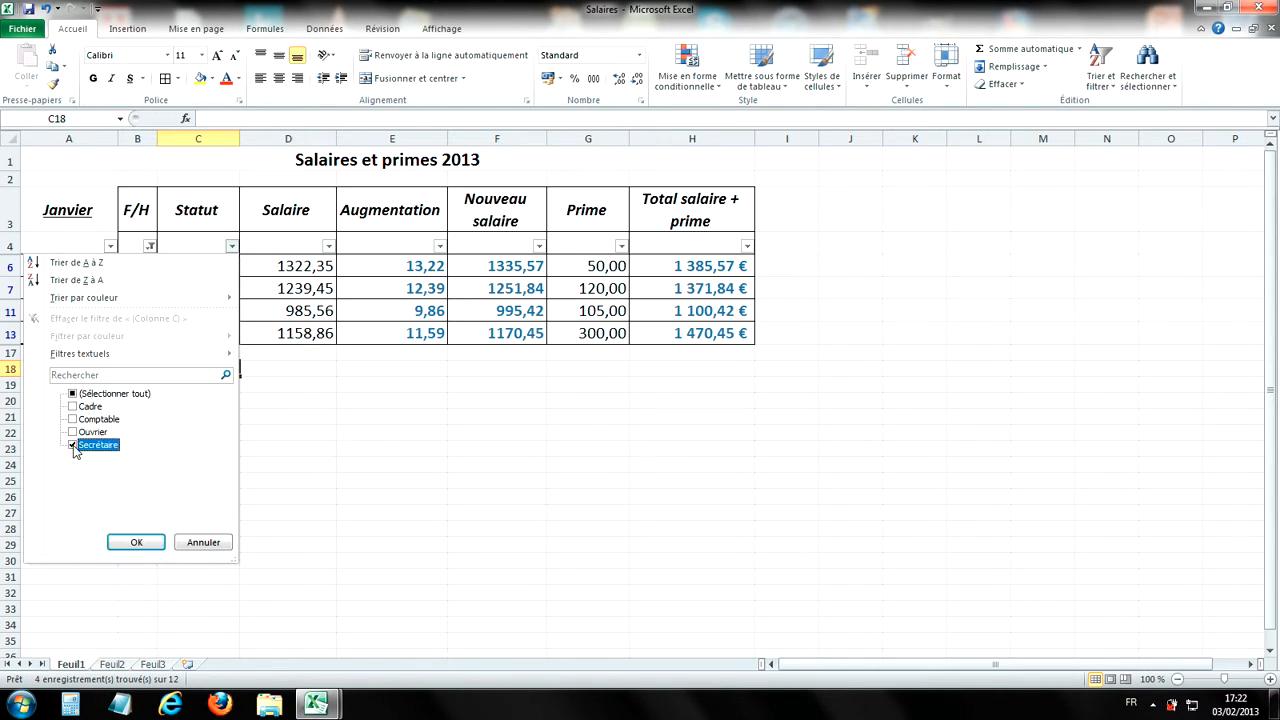
left_click(136, 543)
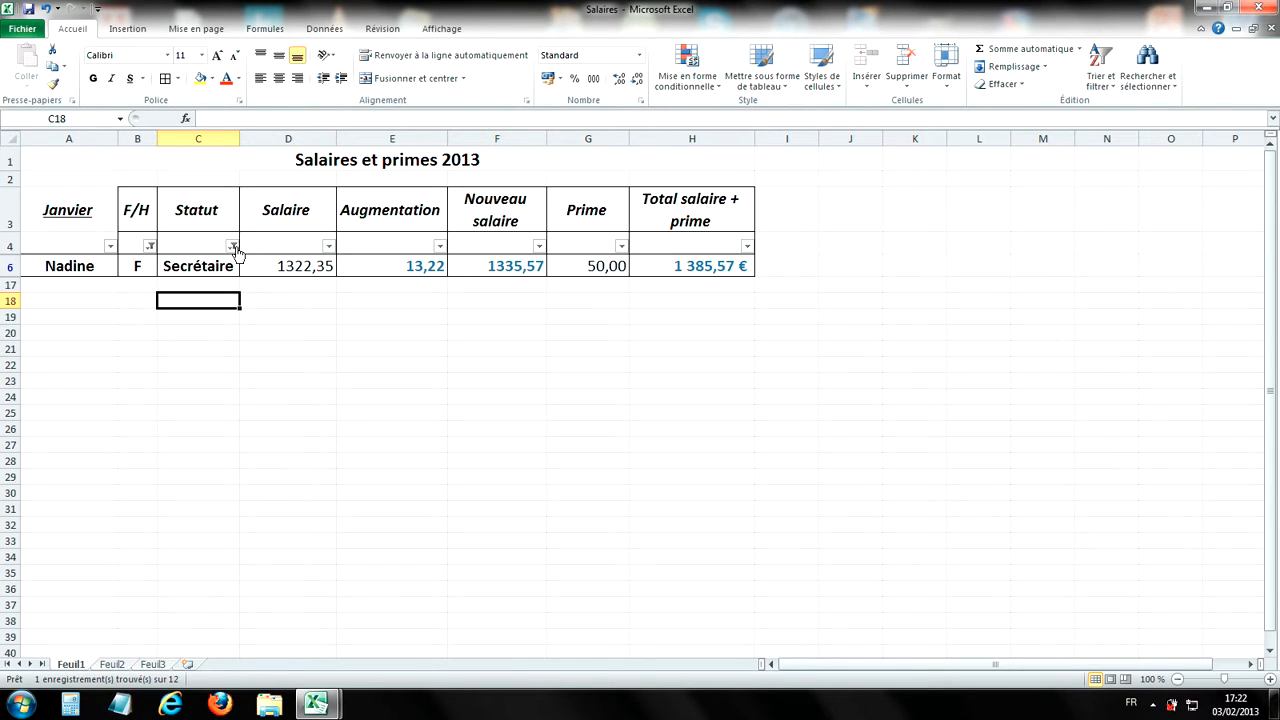
Step: Reselect all values in the Statut filter and the F/H filter to restore the full table
mouse_move(231, 252)
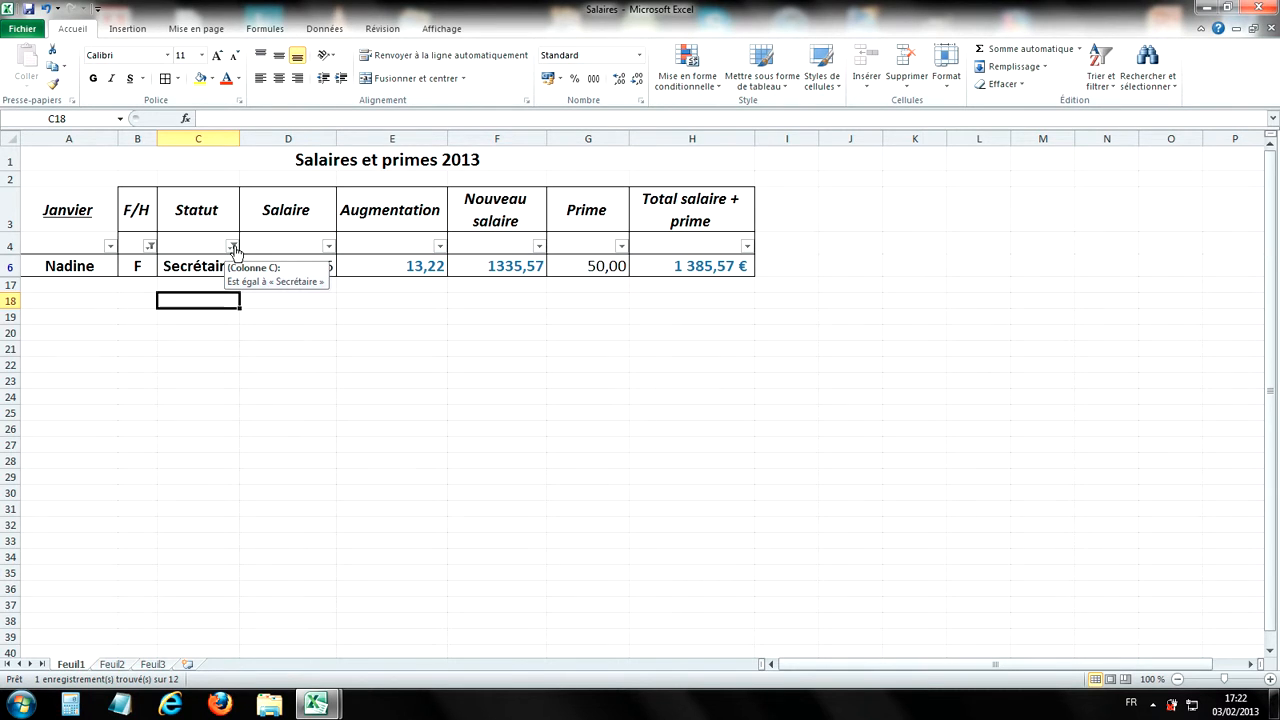
left_click(232, 247)
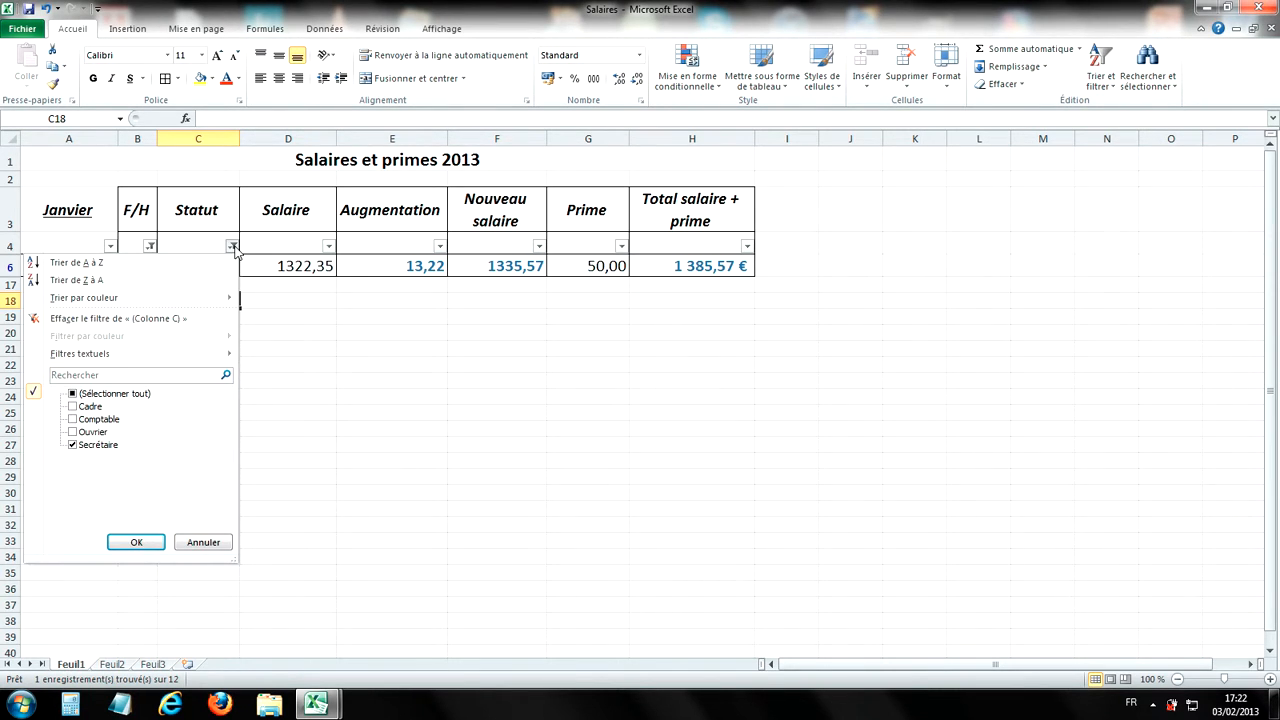
left_click(73, 396)
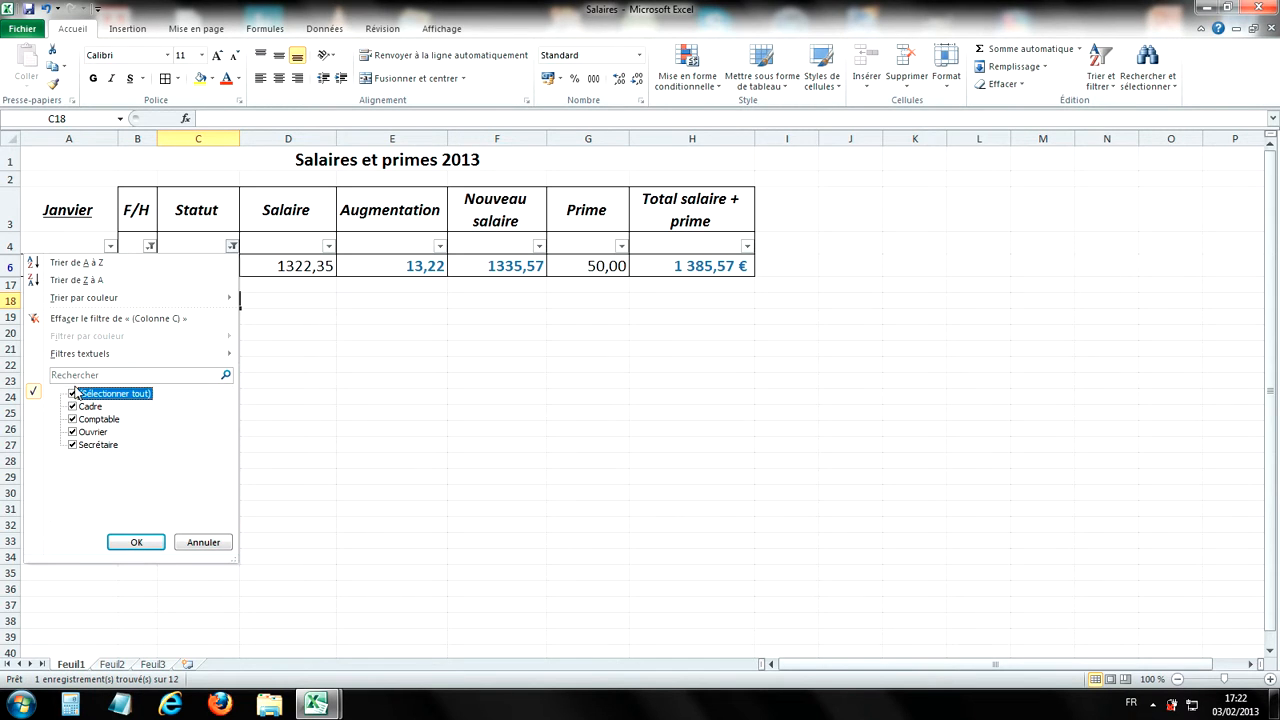
left_click(130, 540)
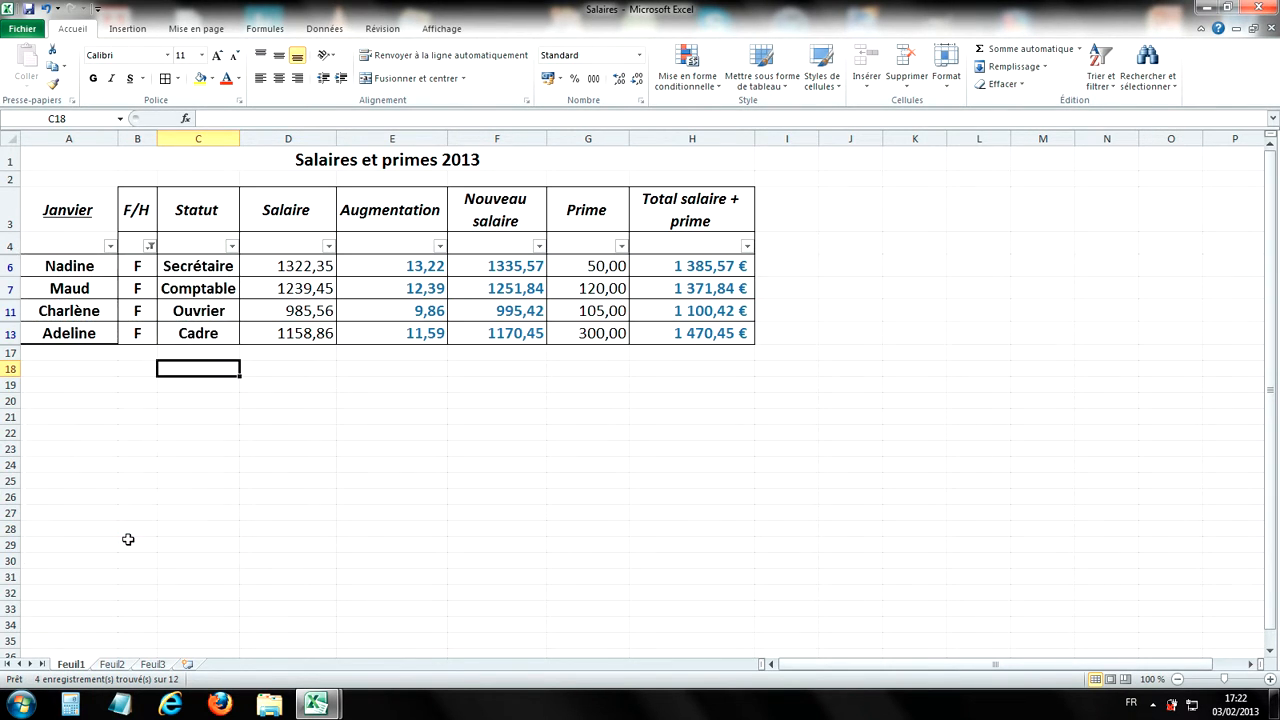
left_click(149, 246)
left_click(50, 396)
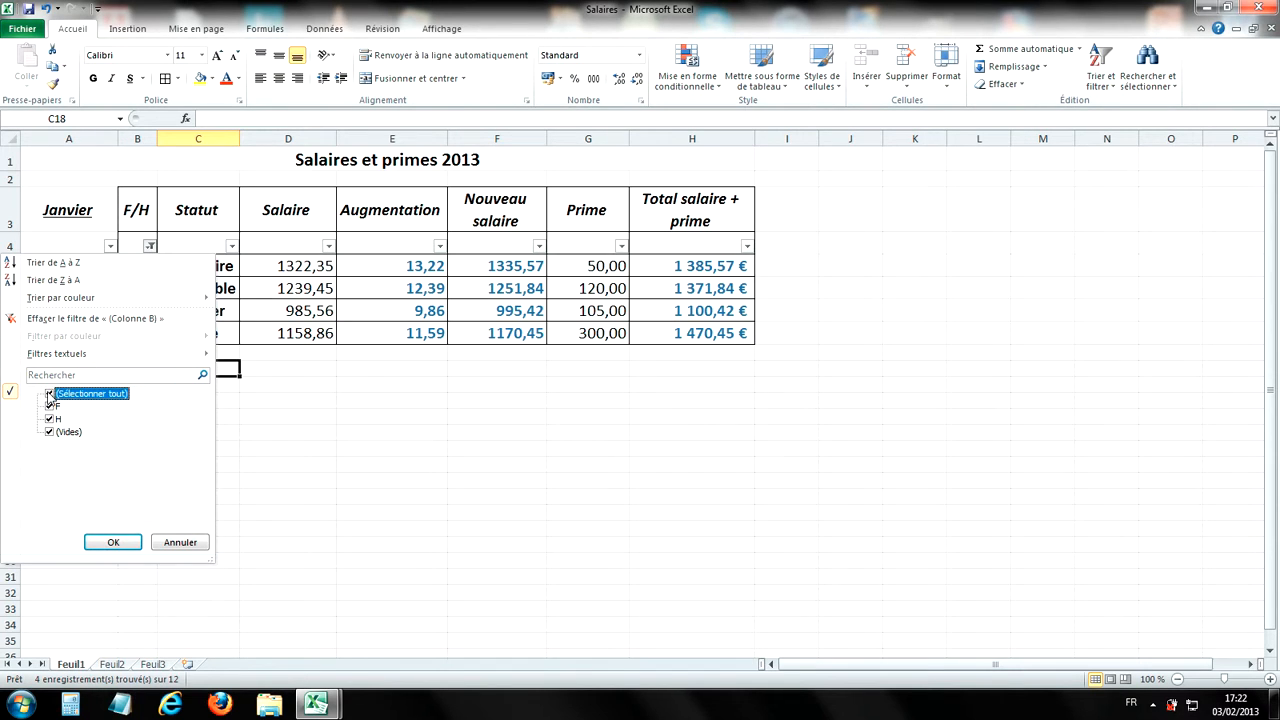
left_click(119, 541)
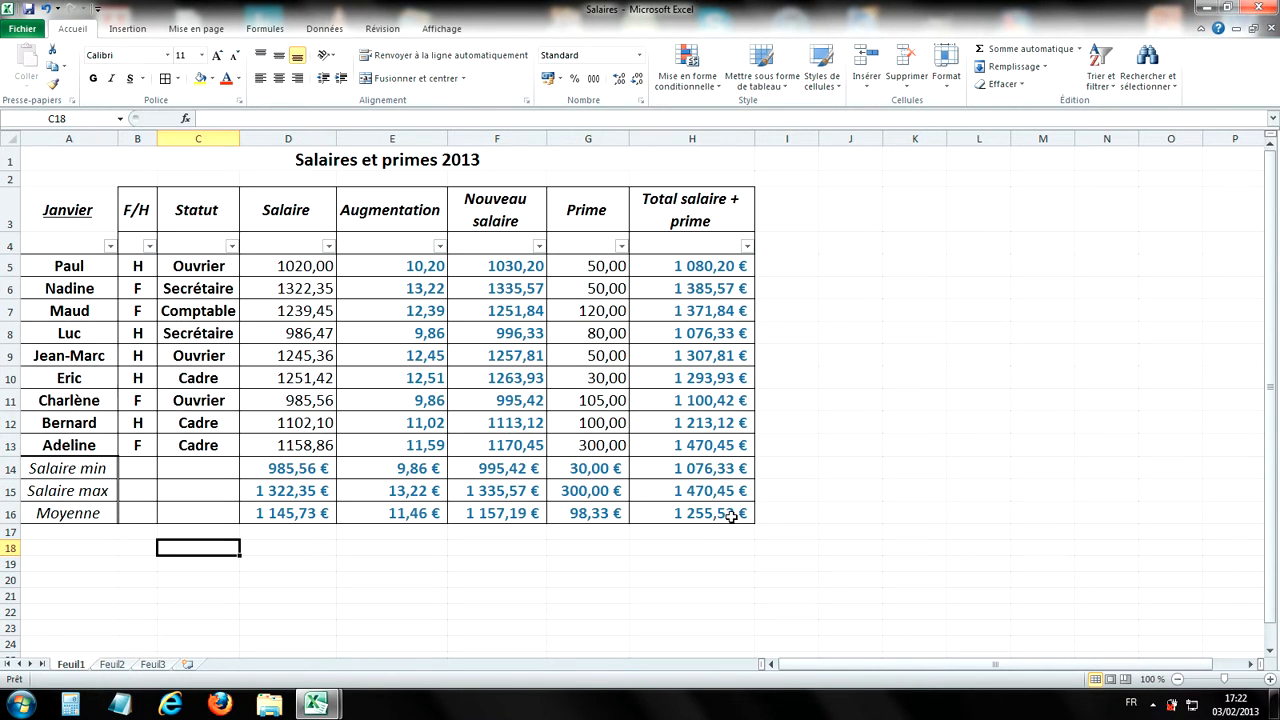
left_click(589, 377)
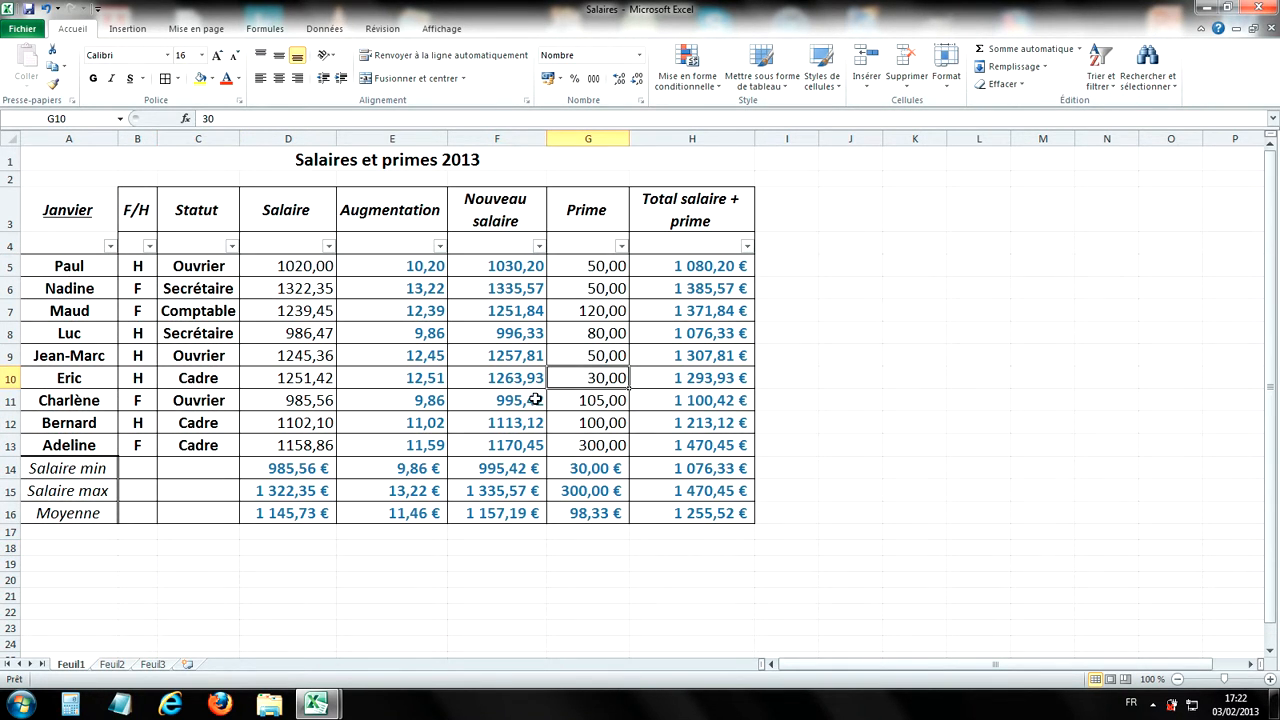
Step: Filter the F/H column to show only the rows with the value H
left_click(149, 246)
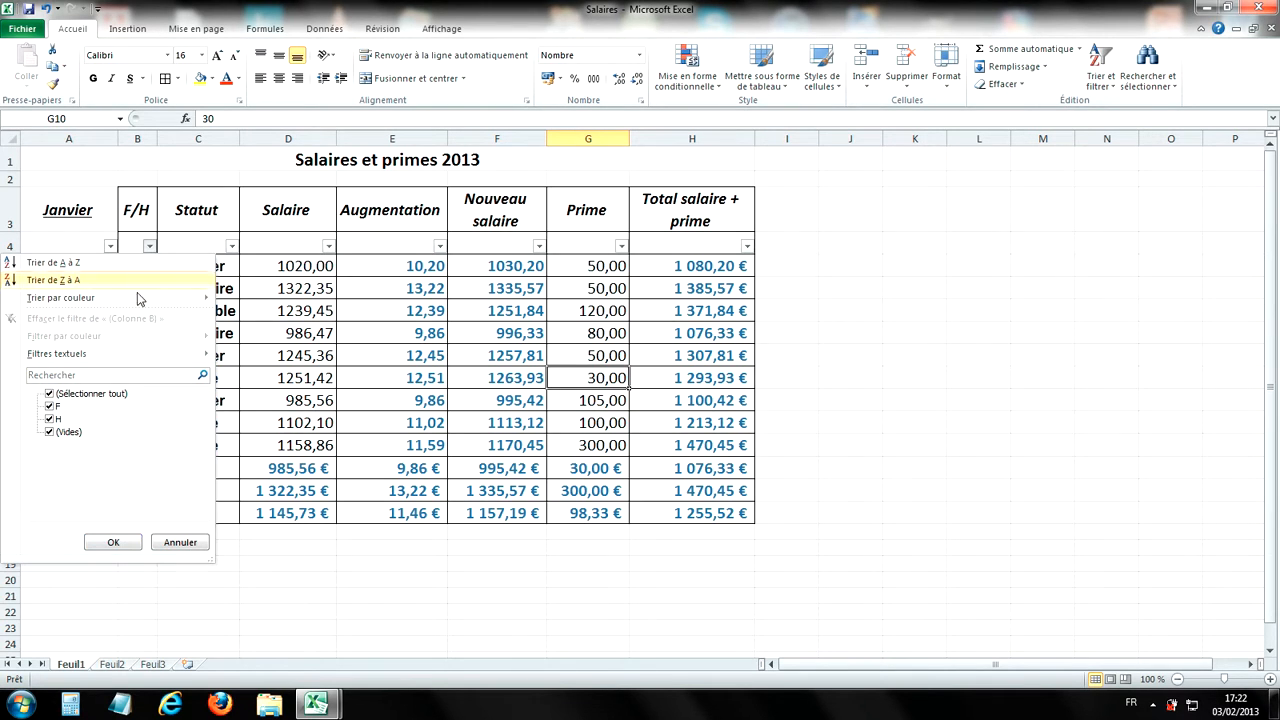
left_click(50, 396)
left_click(50, 420)
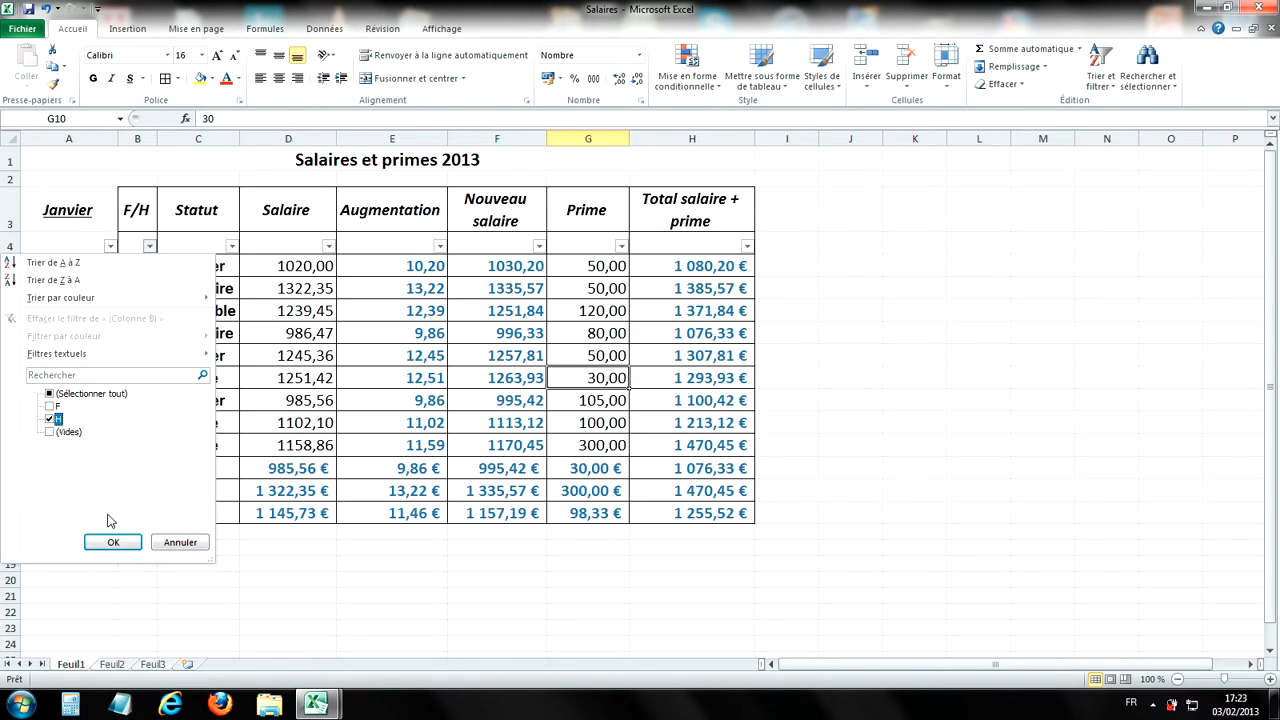
left_click(113, 542)
Step: Filter the Statut column of the remaining H rows to show only Secrétaire
left_click(231, 246)
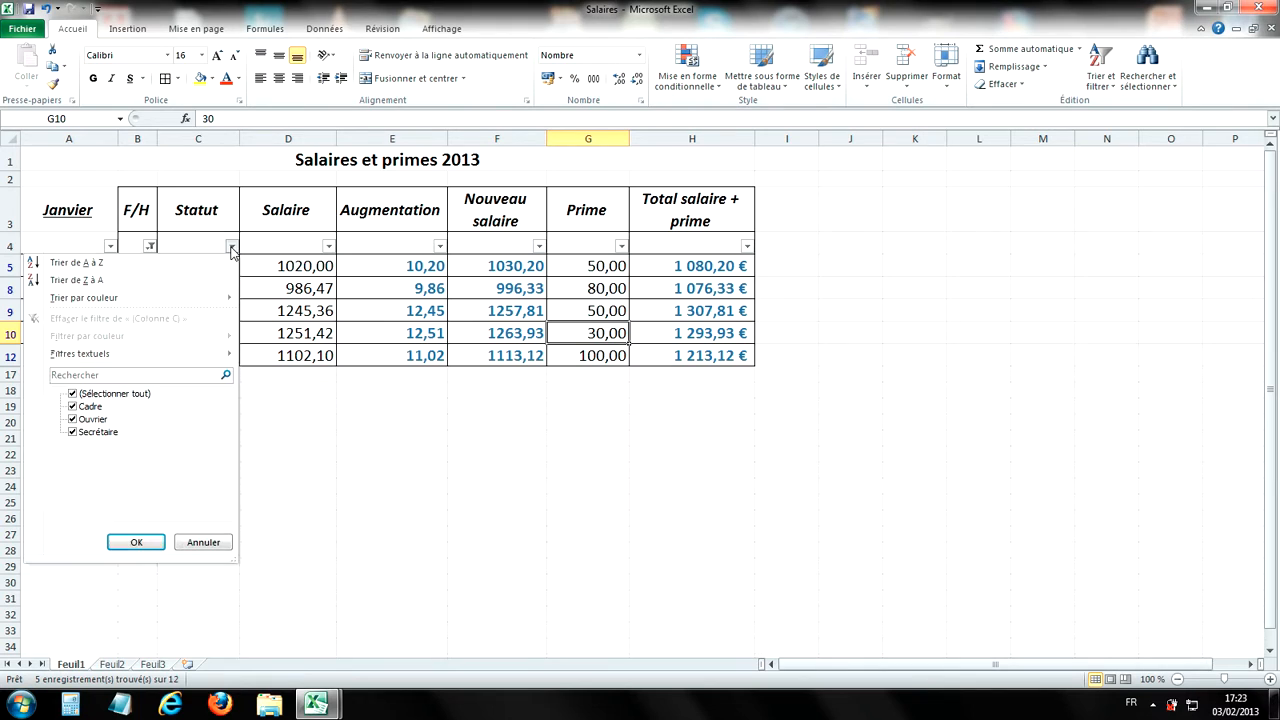
left_click(72, 432)
left_click(72, 432)
left_click(73, 394)
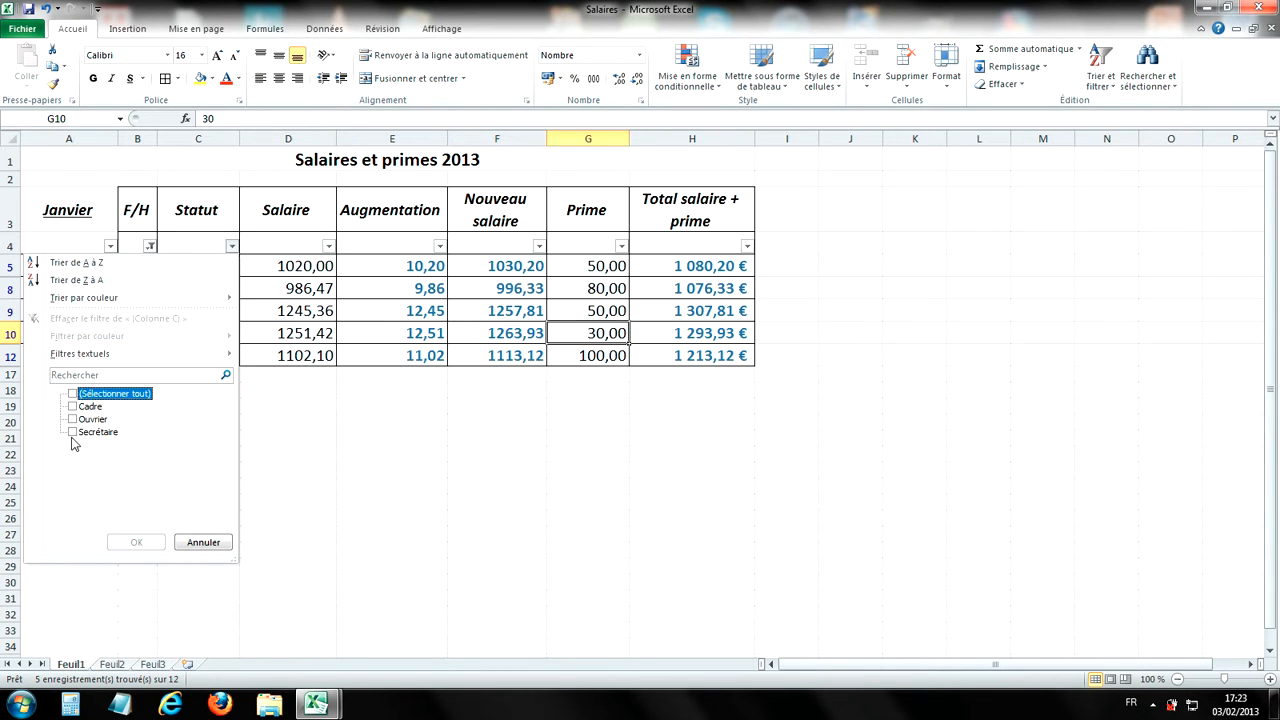
left_click(72, 432)
left_click(136, 542)
left_click(270, 381)
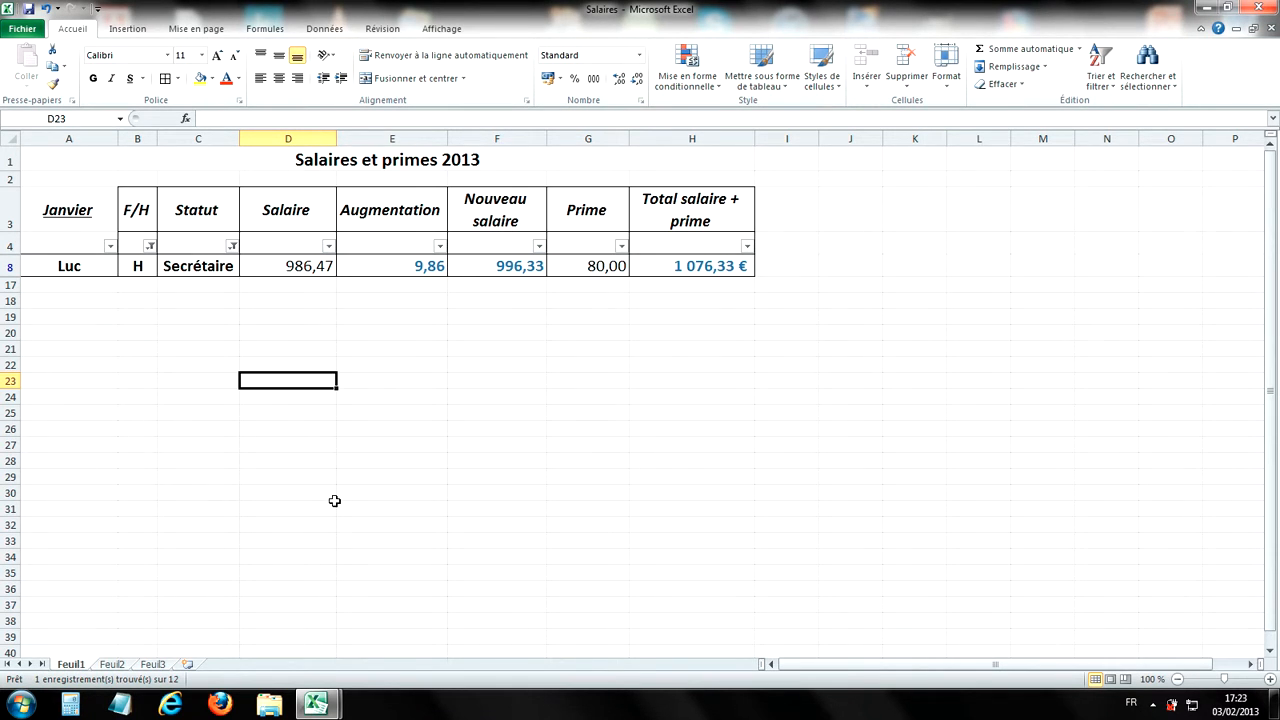
Step: Remove the Secrétaire restriction from Statut and the H restriction from F/H by selecting all their values again
left_click(232, 246)
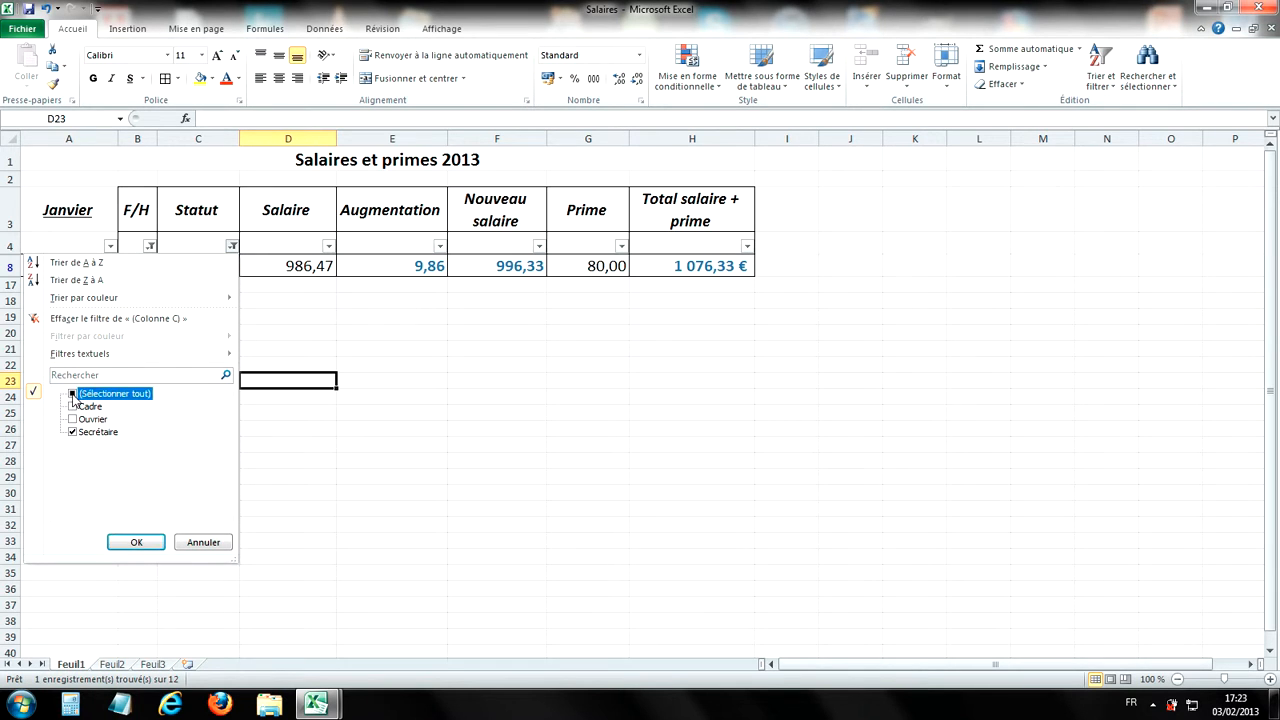
left_click(136, 542)
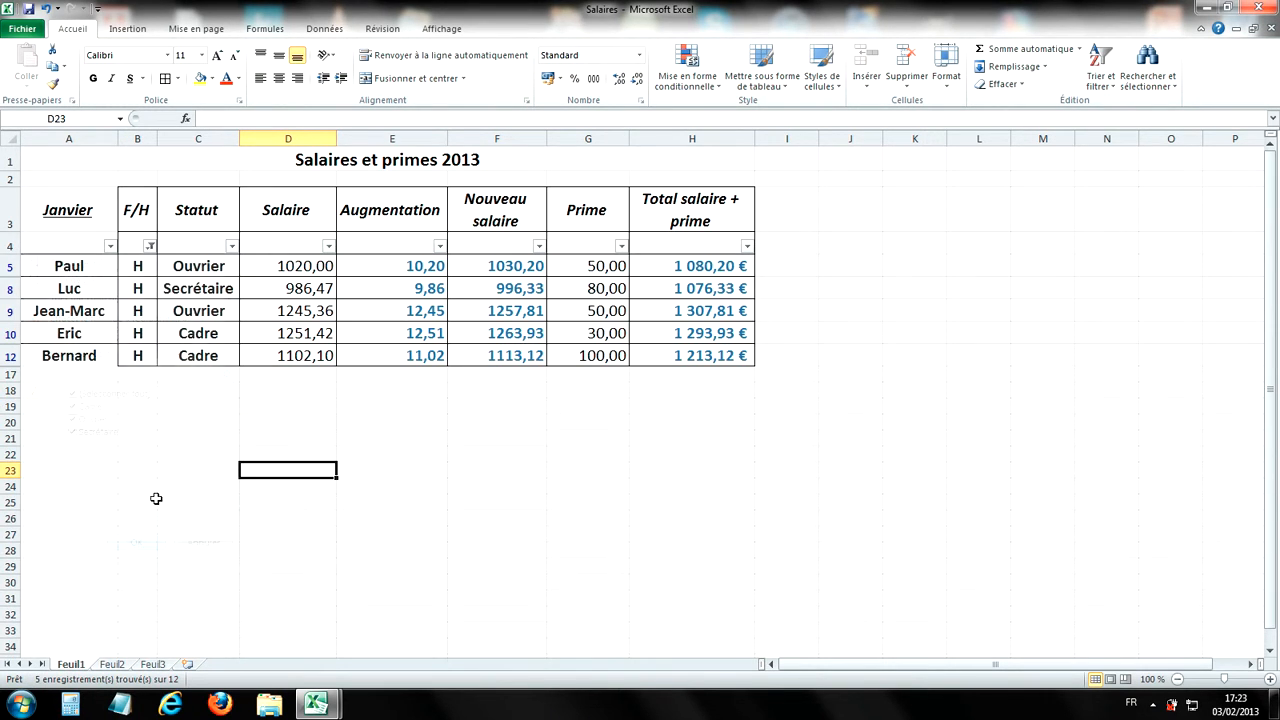
left_click(149, 246)
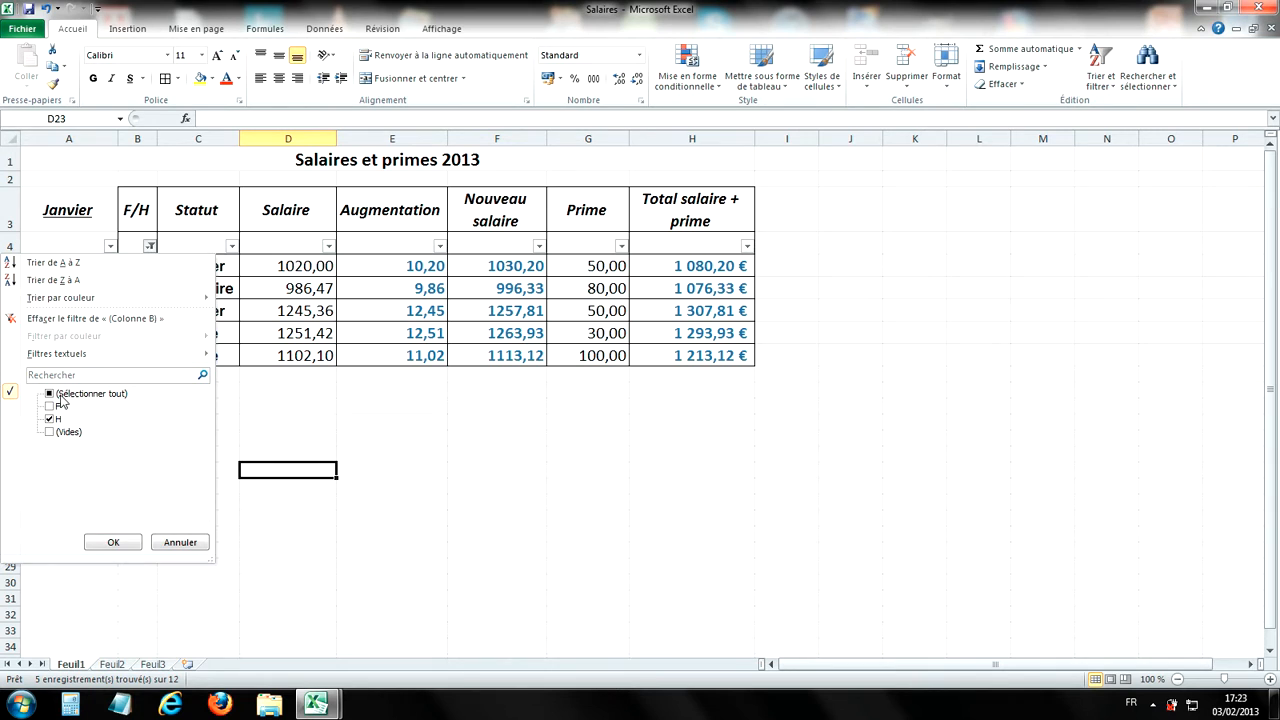
left_click(110, 542)
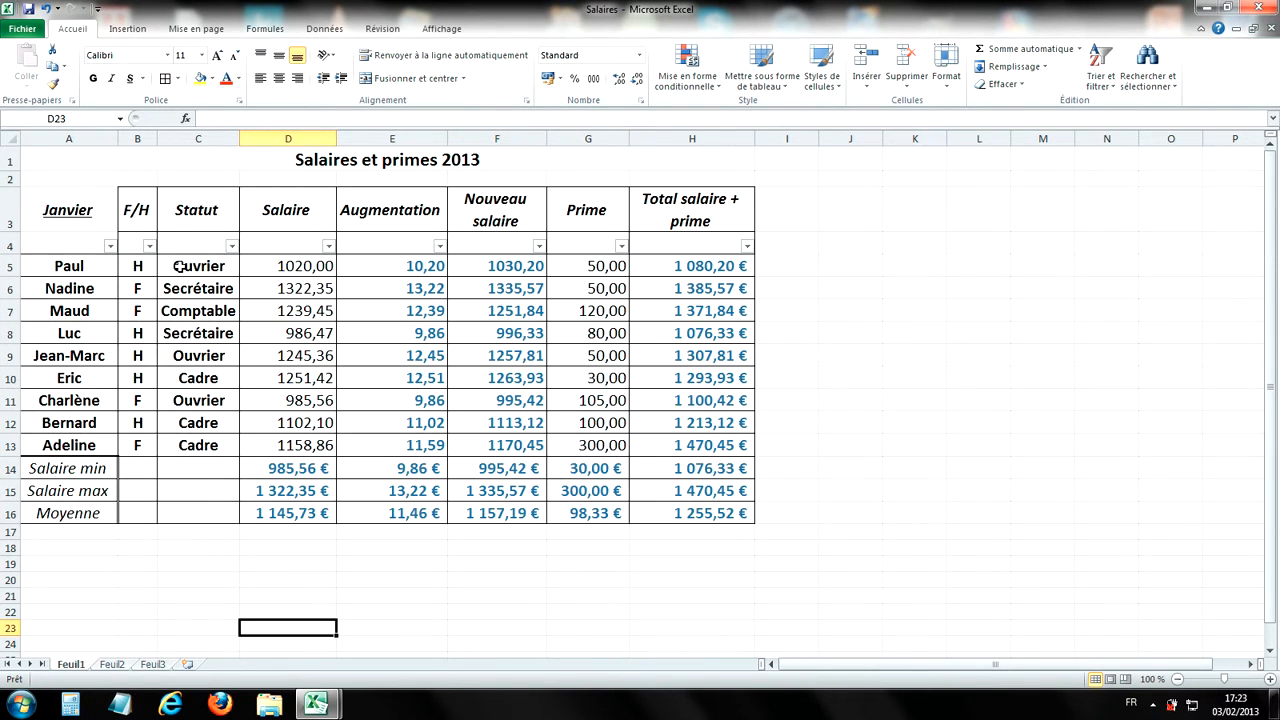
left_click(149, 246)
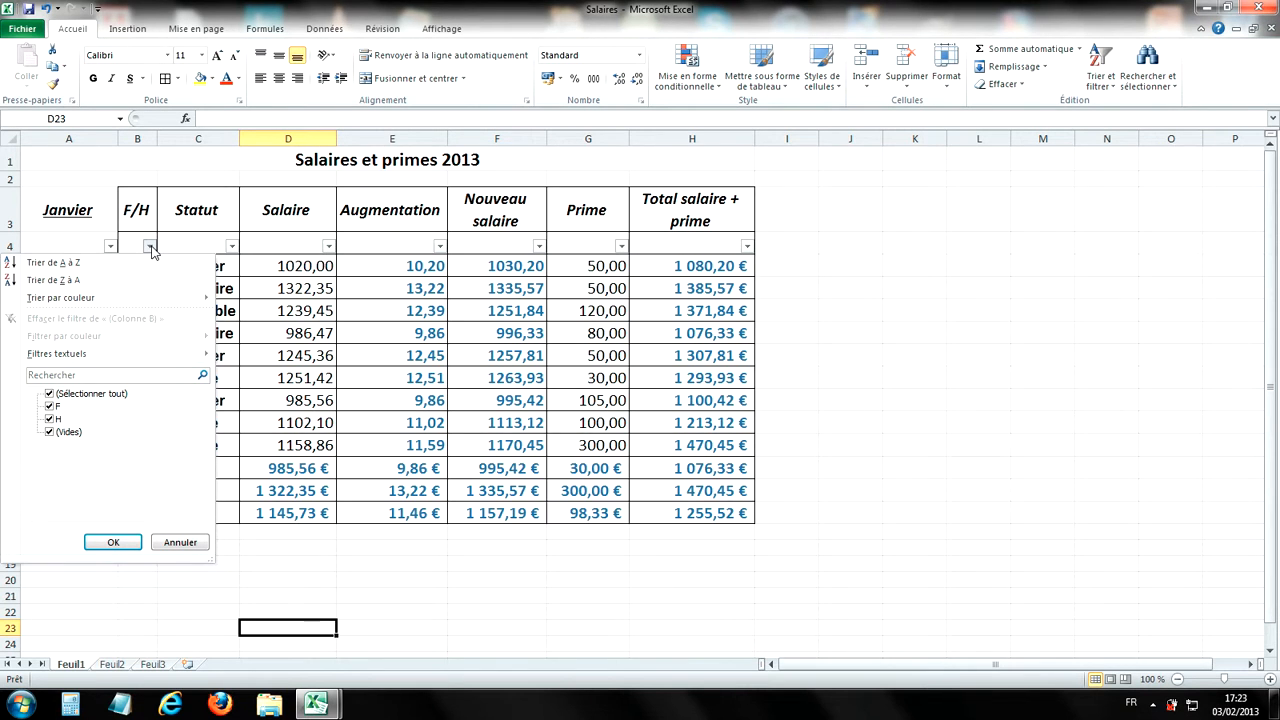
mouse_move(74, 304)
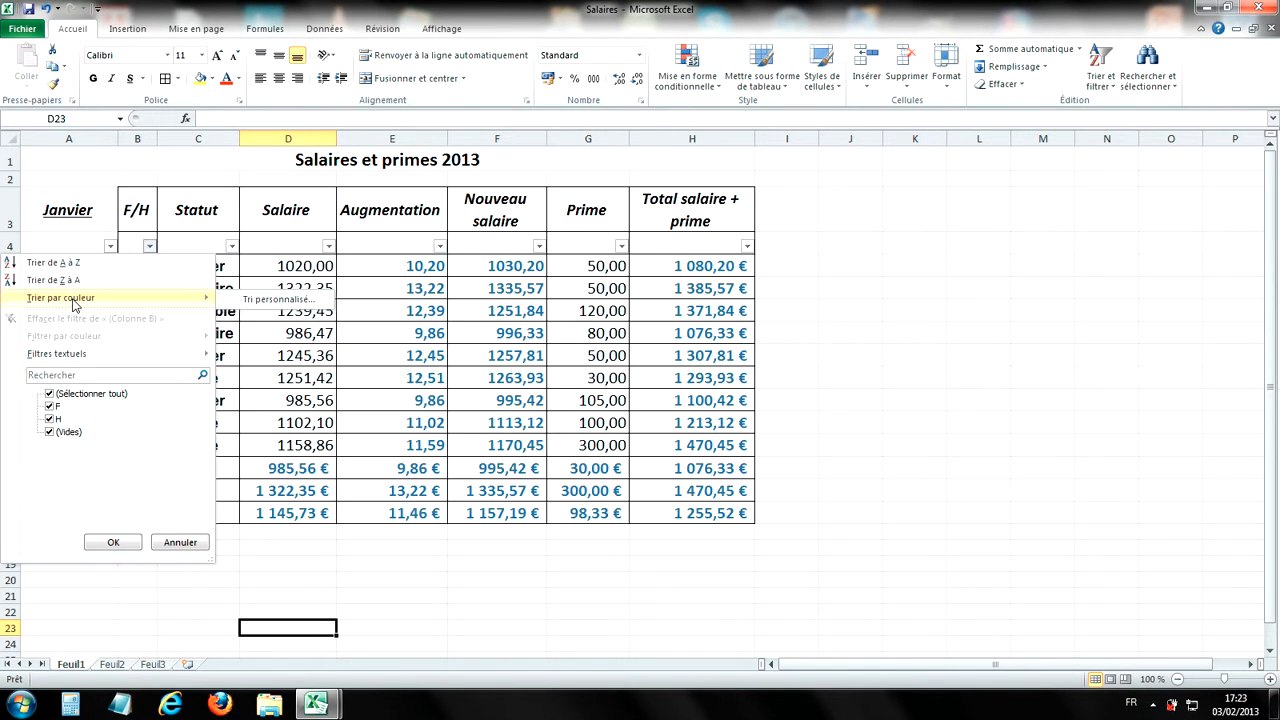
left_click(268, 300)
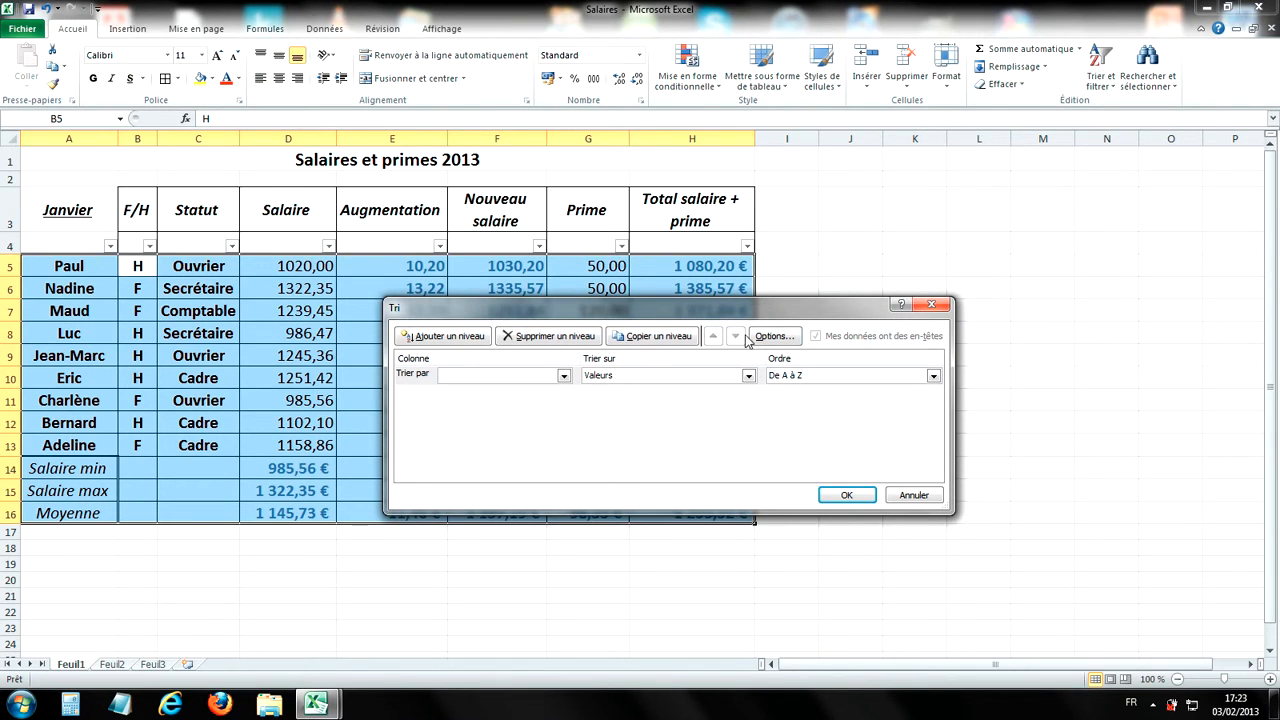
left_click(916, 495)
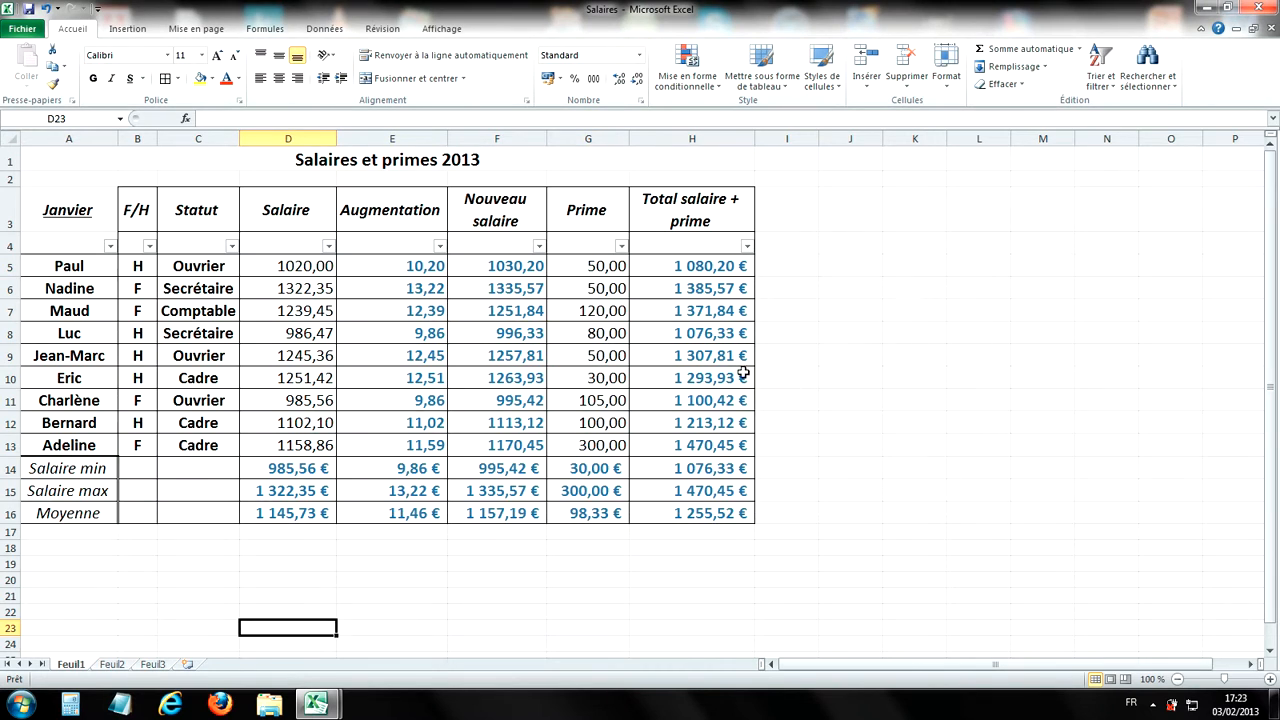
left_click(863, 335)
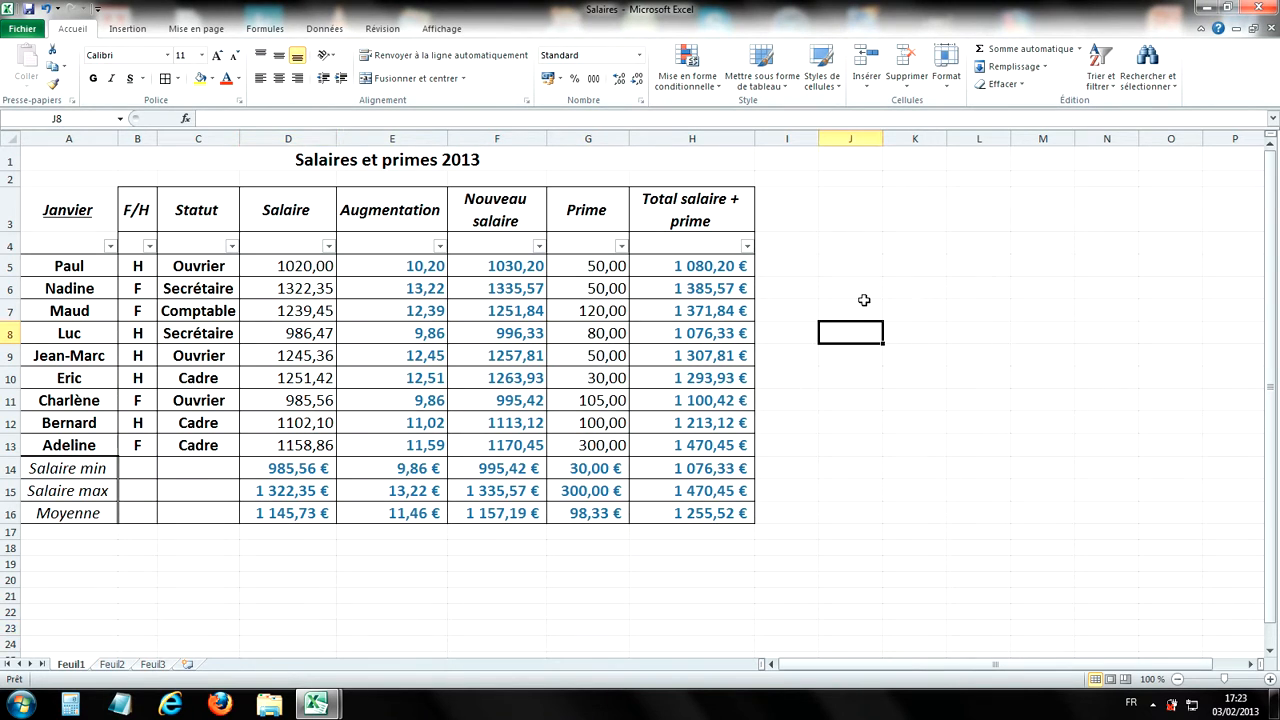
left_click(150, 247)
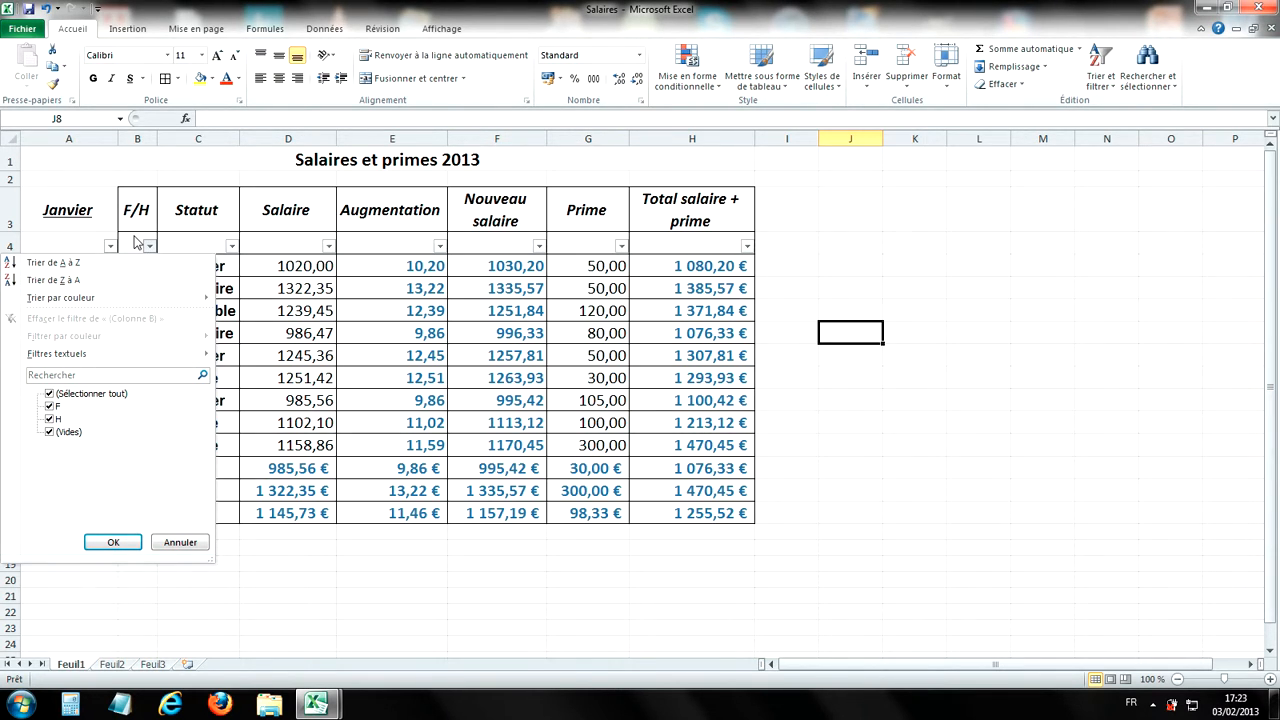
left_click(507, 388)
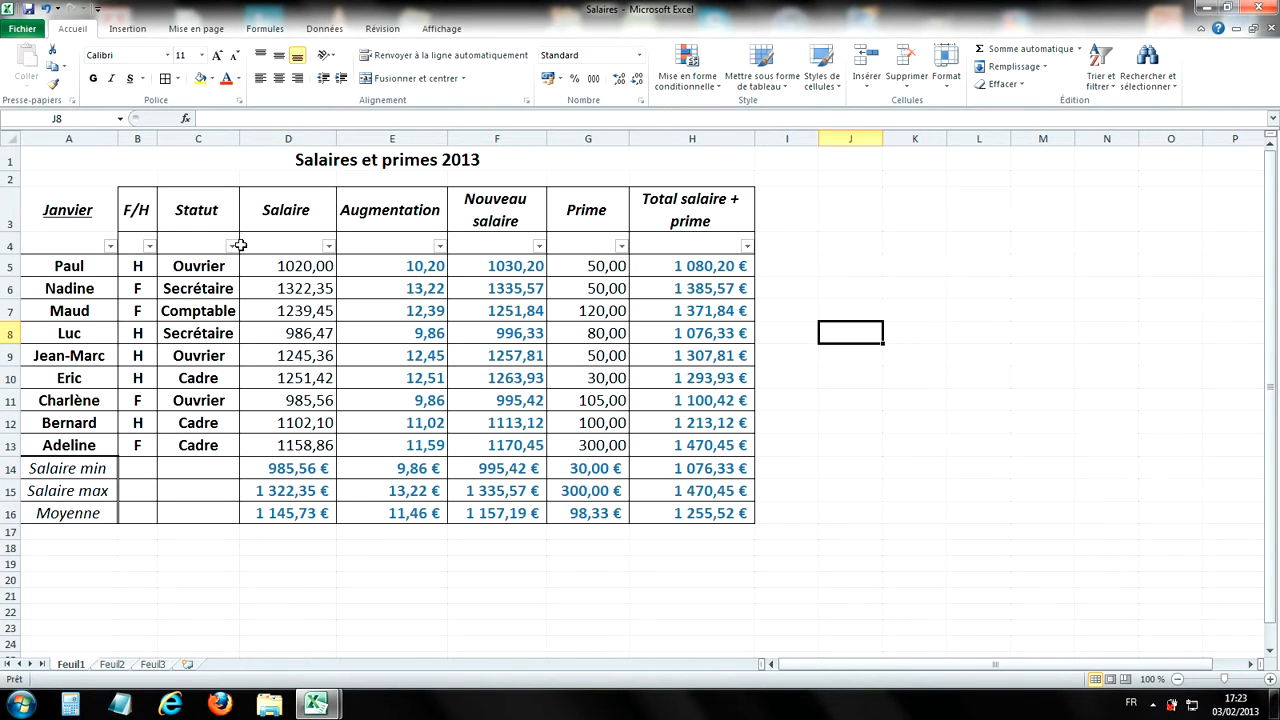
Step: Select A4:H13, turn the table's column filters off, and turn them back on for the same selection
left_click(66, 241)
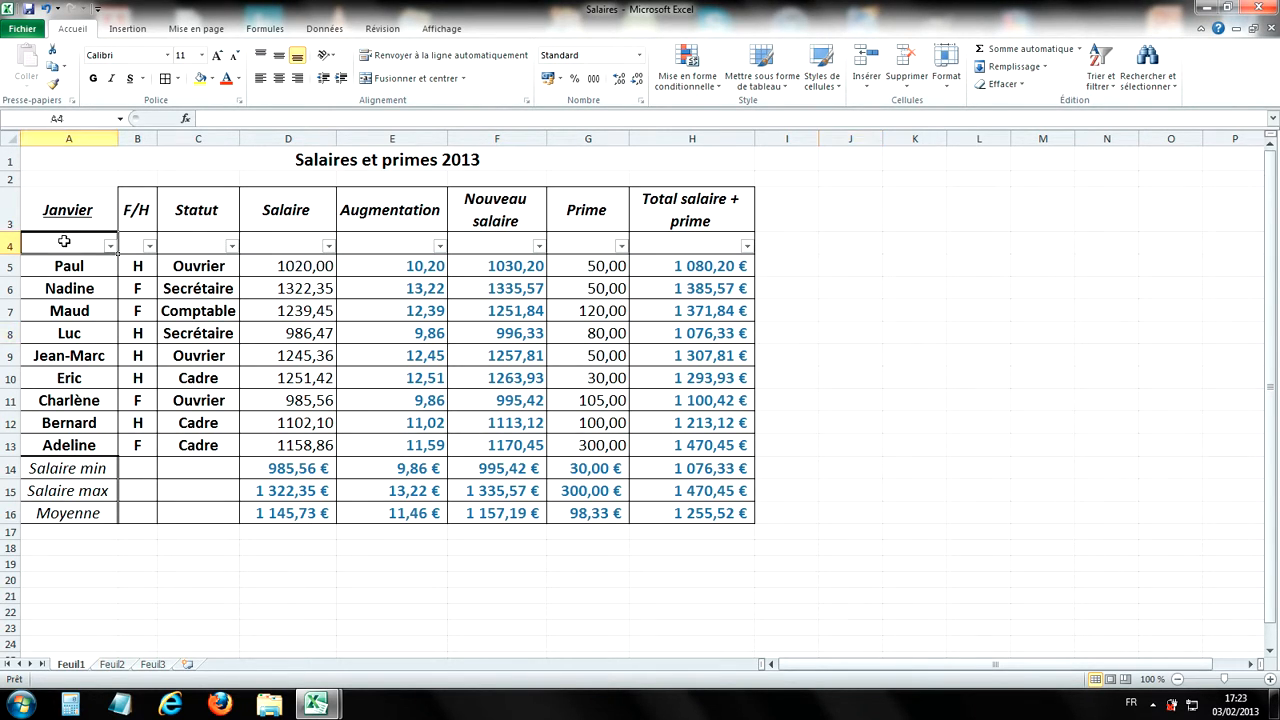
left_click_drag(118, 249, 690, 445)
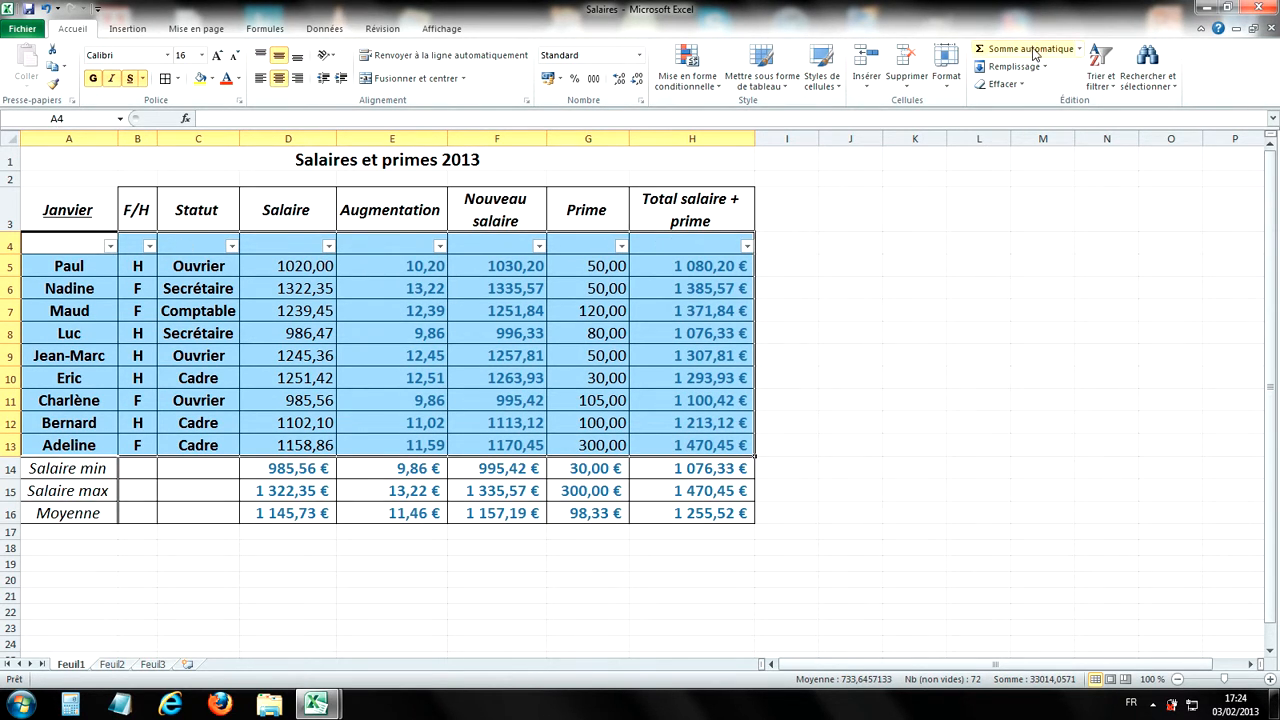
left_click(1108, 88)
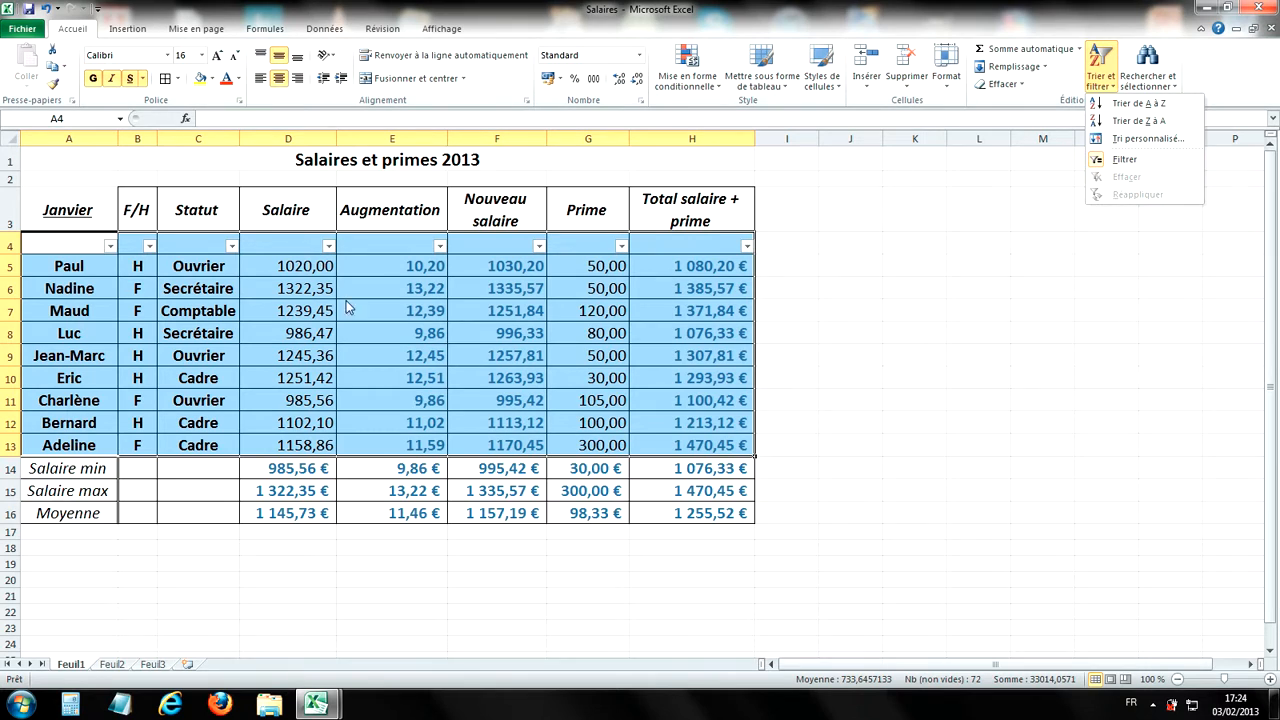
left_click(1134, 168)
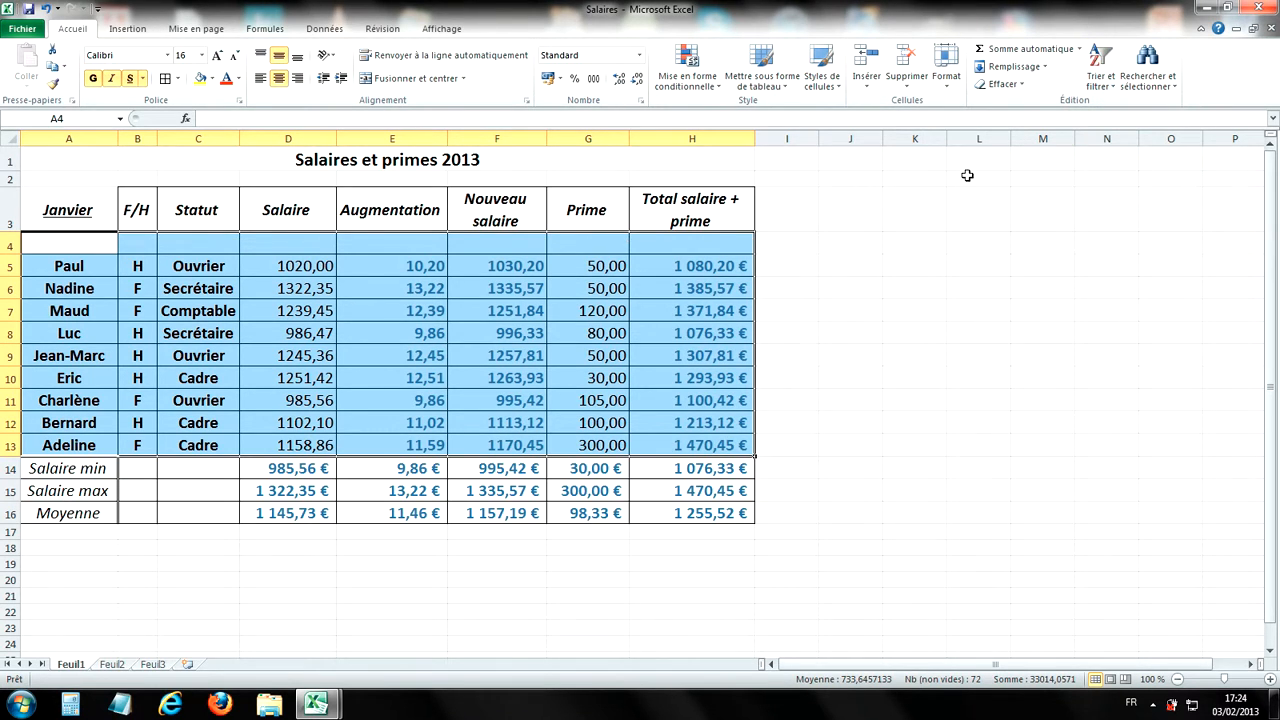
left_click(1106, 82)
left_click(1138, 160)
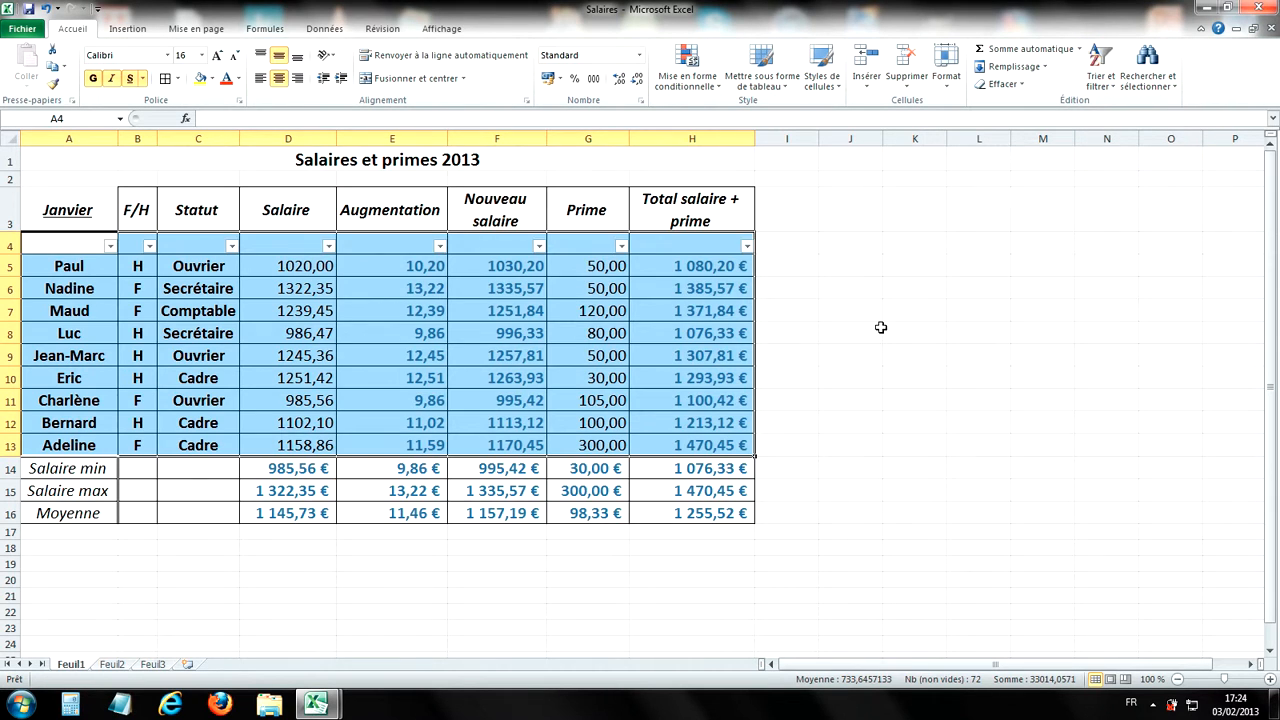
left_click(878, 332)
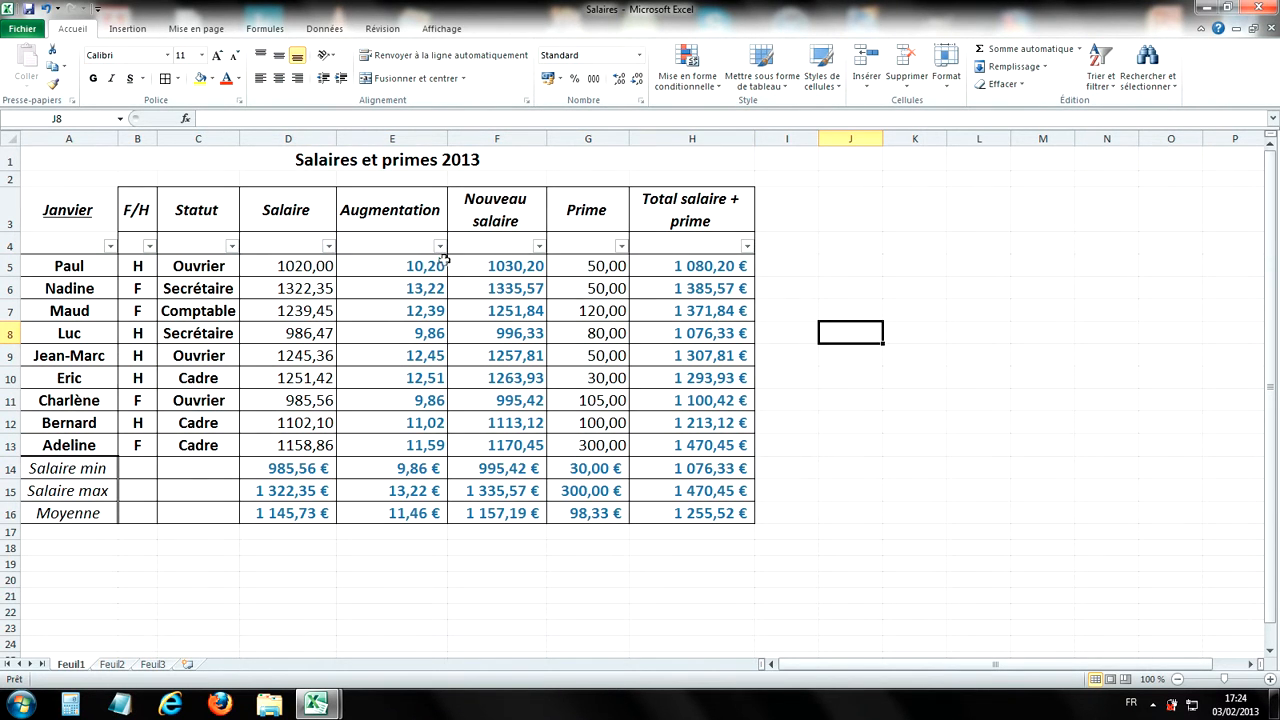
Step: Filter the Statut column to show only the rows with the value Comptable
left_click(232, 247)
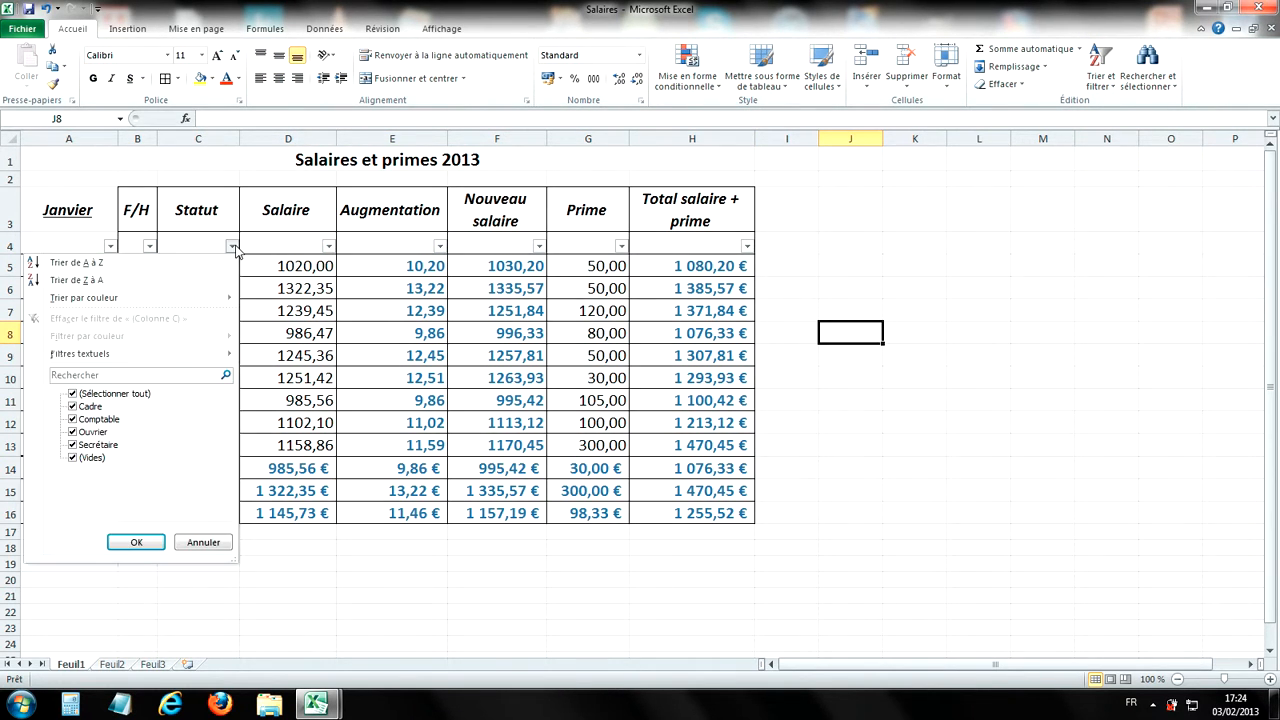
left_click(73, 394)
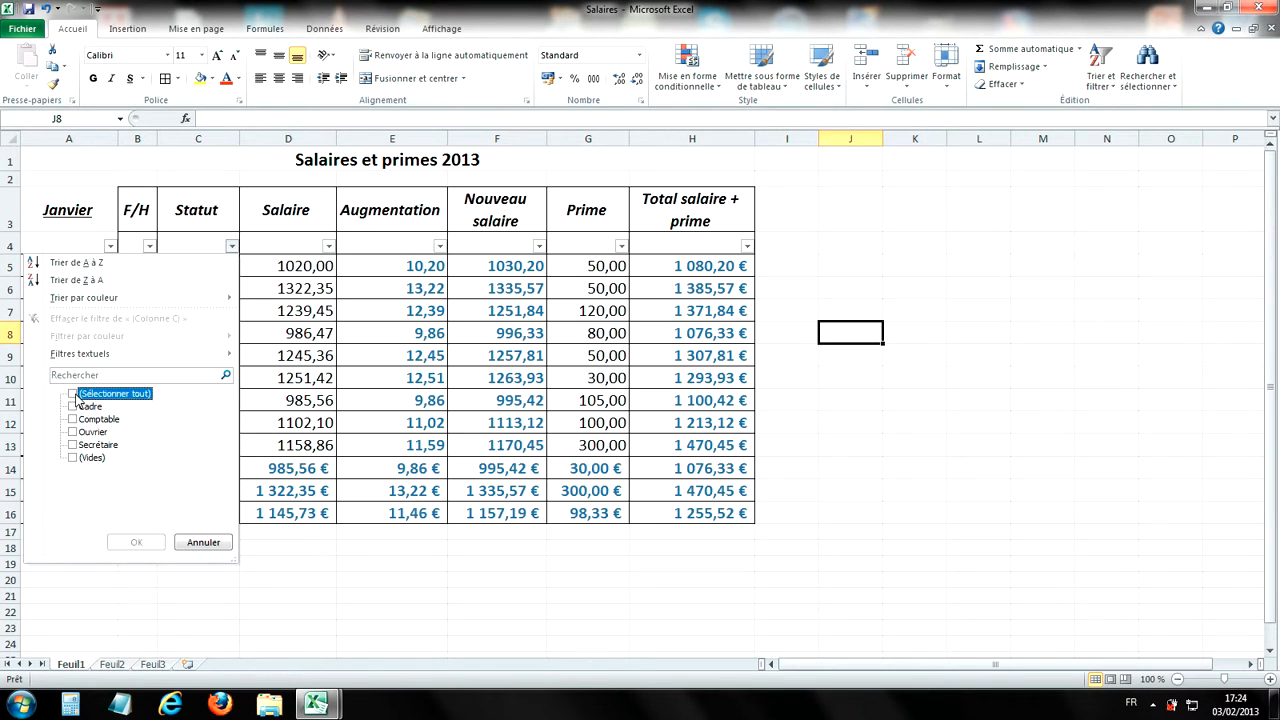
left_click(73, 420)
left_click(148, 538)
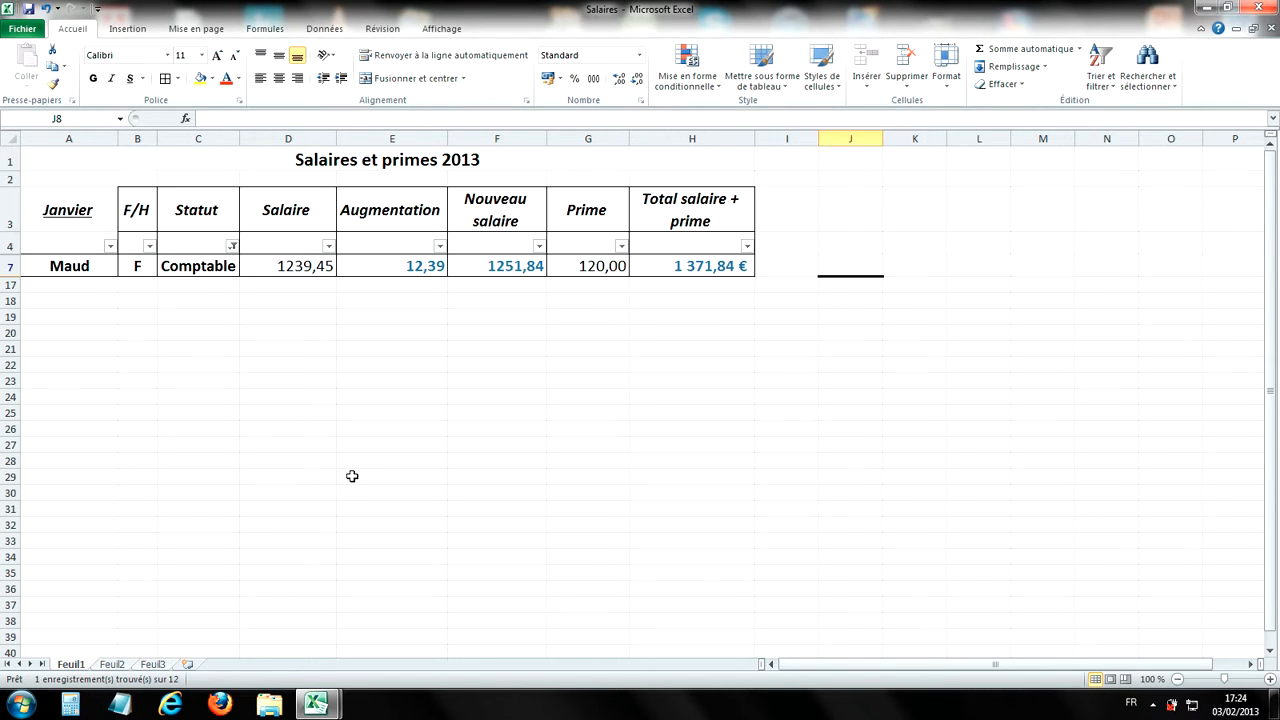
left_click(366, 418)
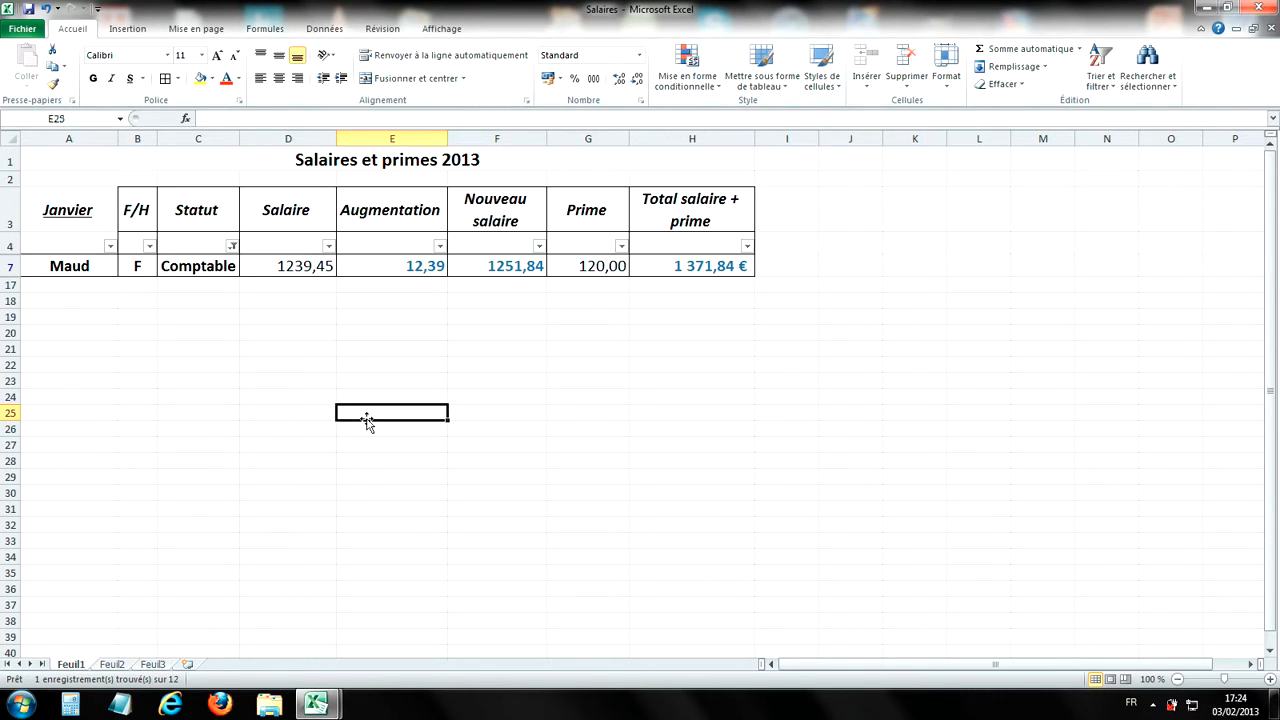